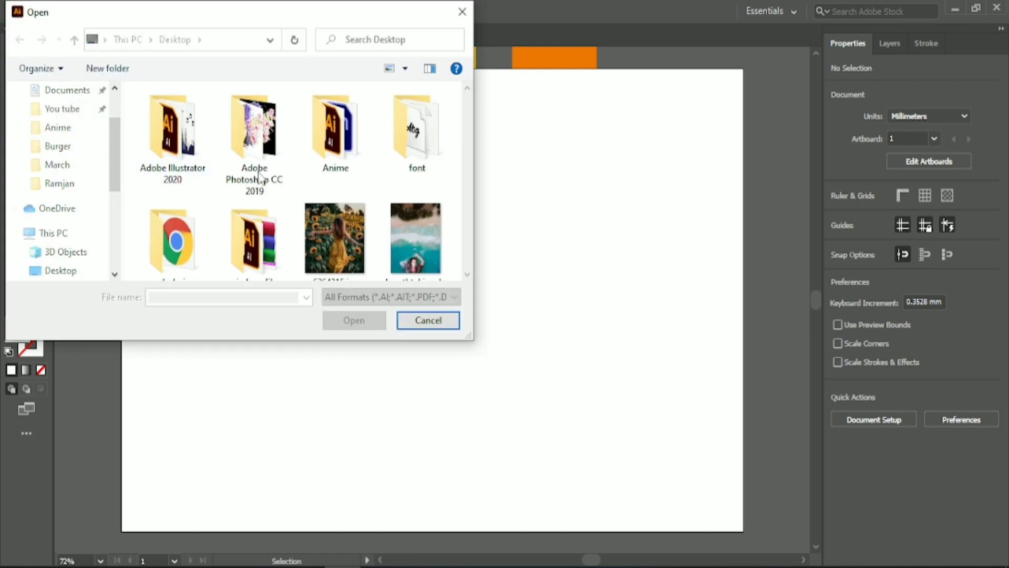
Open —Pngtree—mango_5648103.png from the You tube > Mango folder and bring its image into the Untitled-1 document
scroll(196, 235, "down", 3)
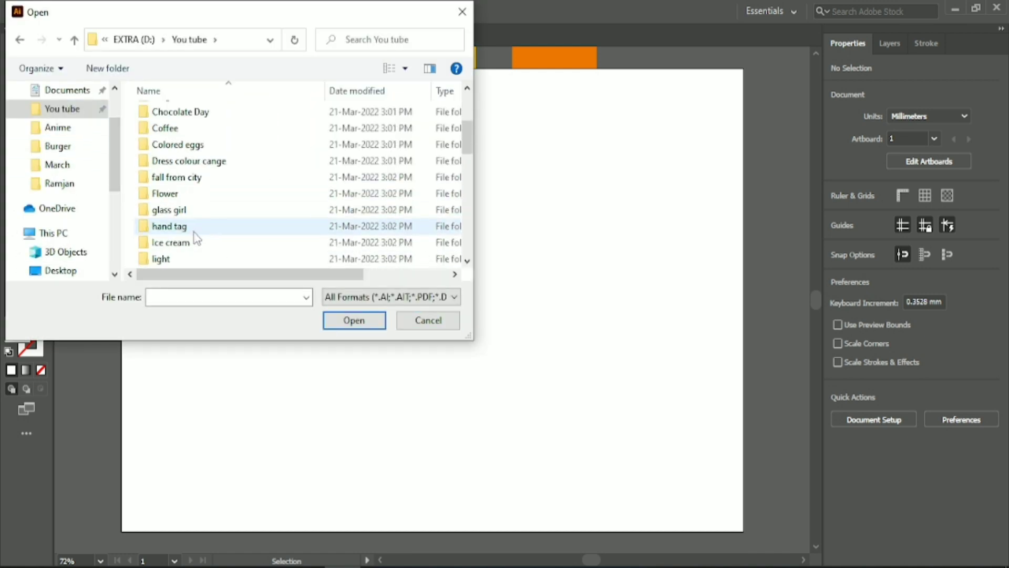
scroll(197, 238, "down", 2)
double_click(194, 180)
left_click(211, 145)
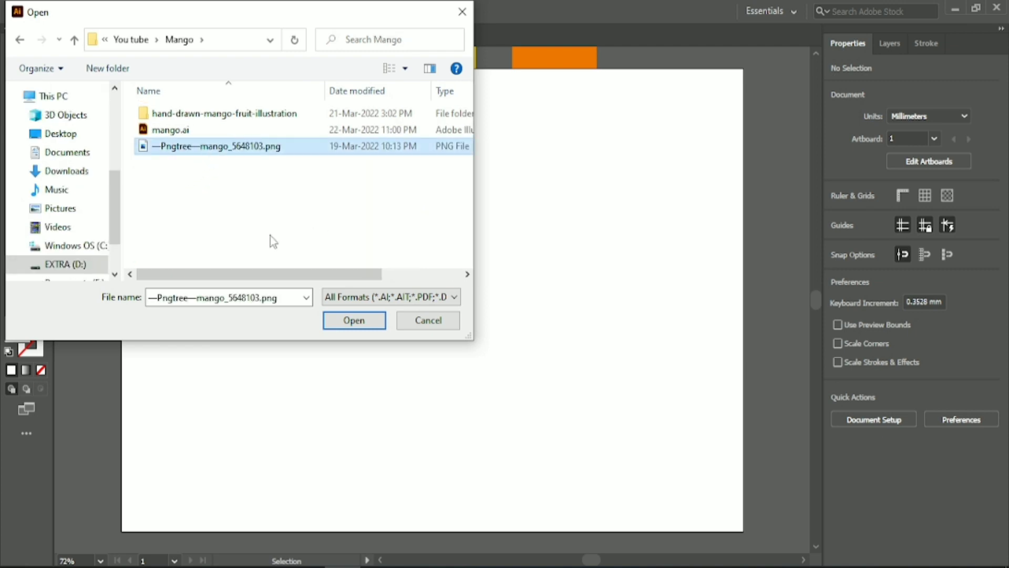
left_click(336, 322)
scroll(453, 323, "down", 3)
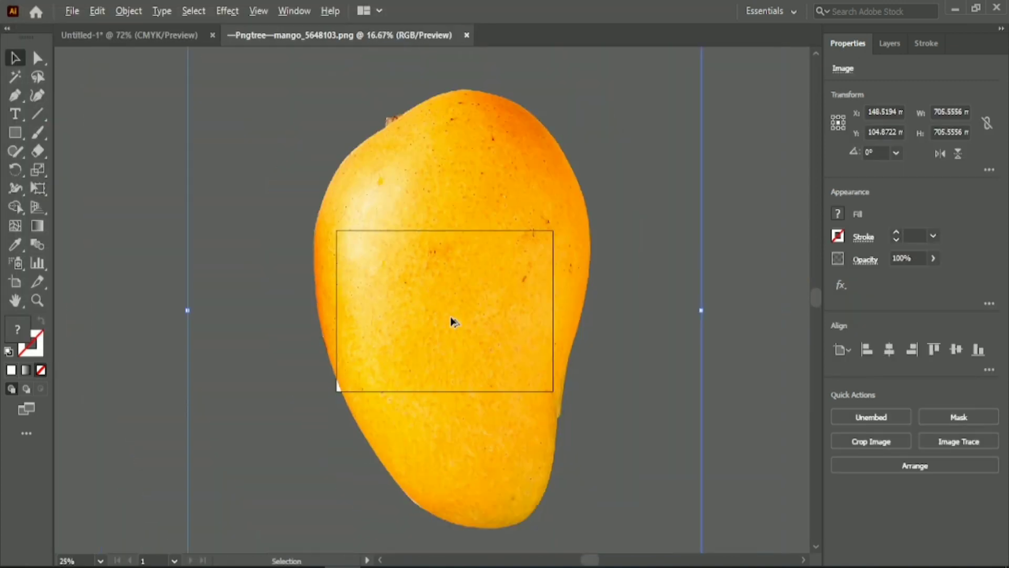
left_click_drag(452, 322, 599, 348)
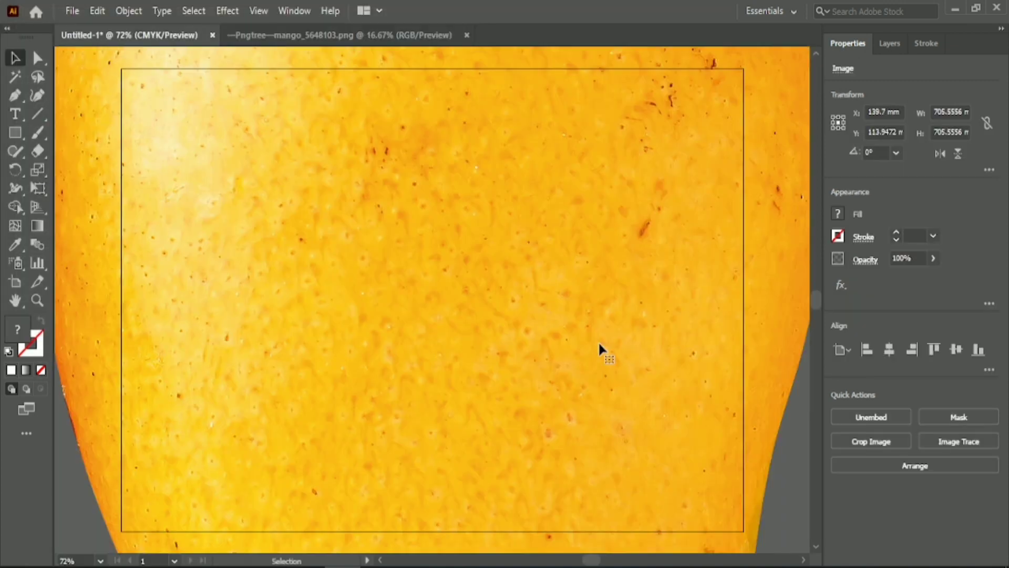
Scale the mango image down to about 208 mm square and centre it horizontally and vertically on the artboard
scroll(600, 348, "down", 4)
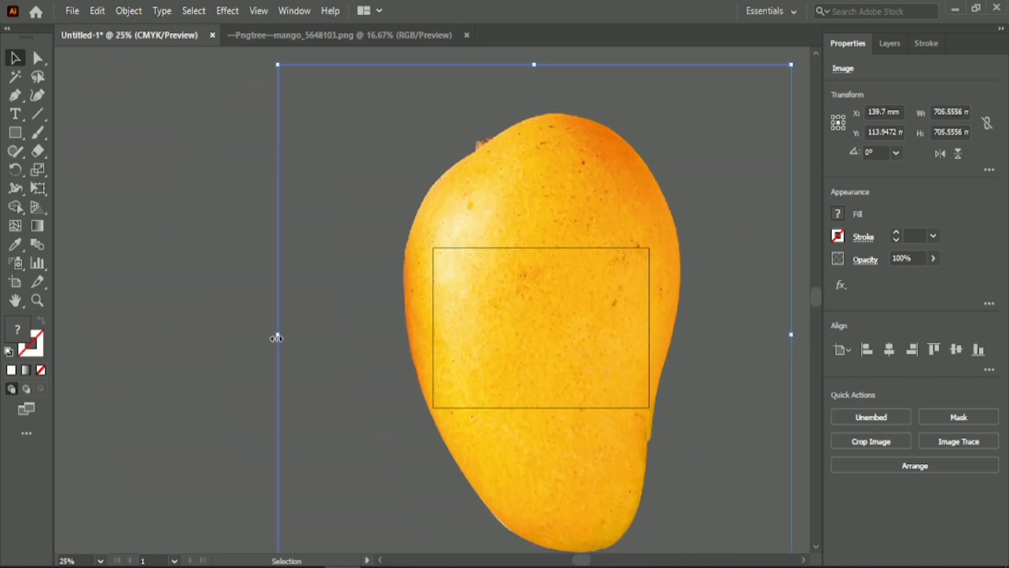
left_click_drag(277, 338, 533, 344)
left_click_drag(601, 334, 620, 328)
left_click(890, 350)
left_click(957, 349)
left_click(890, 349)
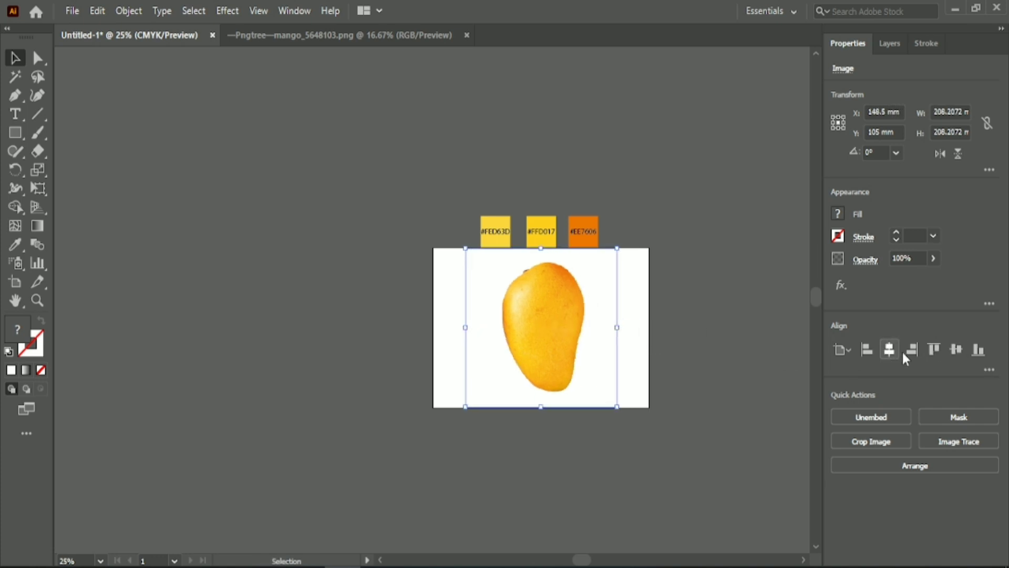
left_click(956, 349)
Lock the mango image in place as a tracing reference
scroll(573, 326, "up", 3)
scroll(583, 313, "down", 1)
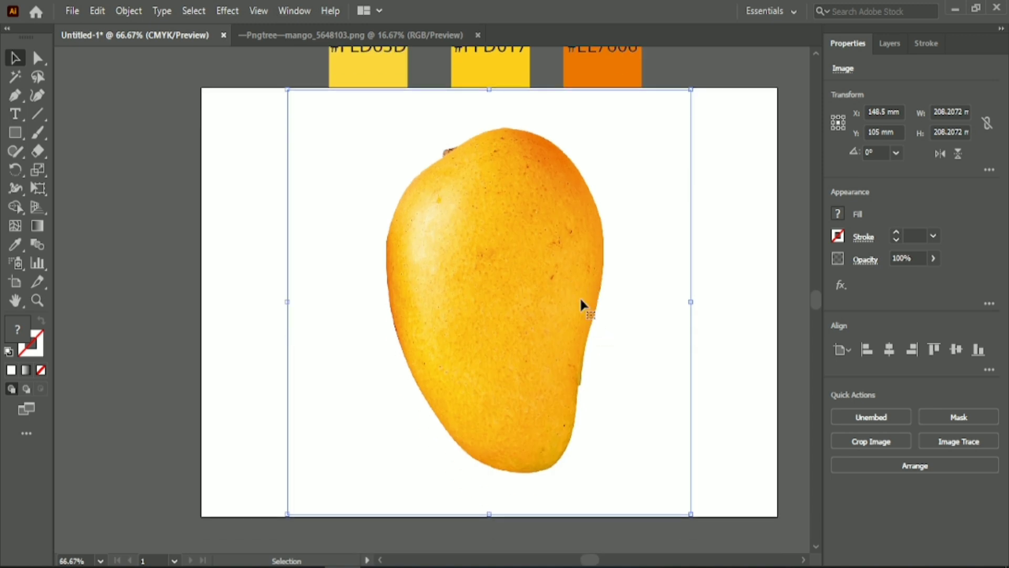
left_click(132, 12)
mouse_move(273, 113)
left_click(400, 113)
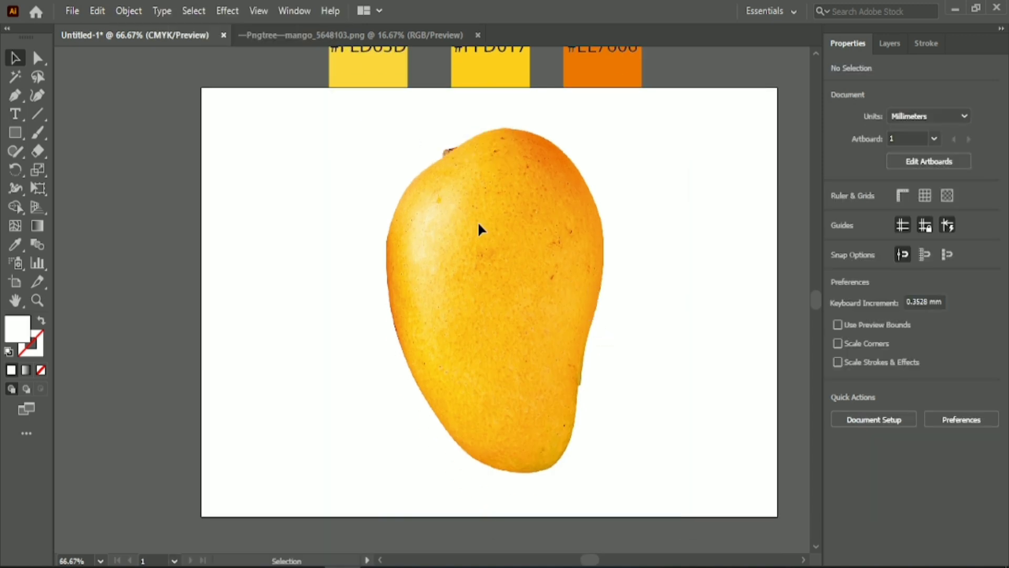
Start a Pen path at the mango's stem, curve it over the crown, and swap its colours to a white stroke without fill
key("p")
left_click(489, 302)
scroll(504, 194, "up", 2)
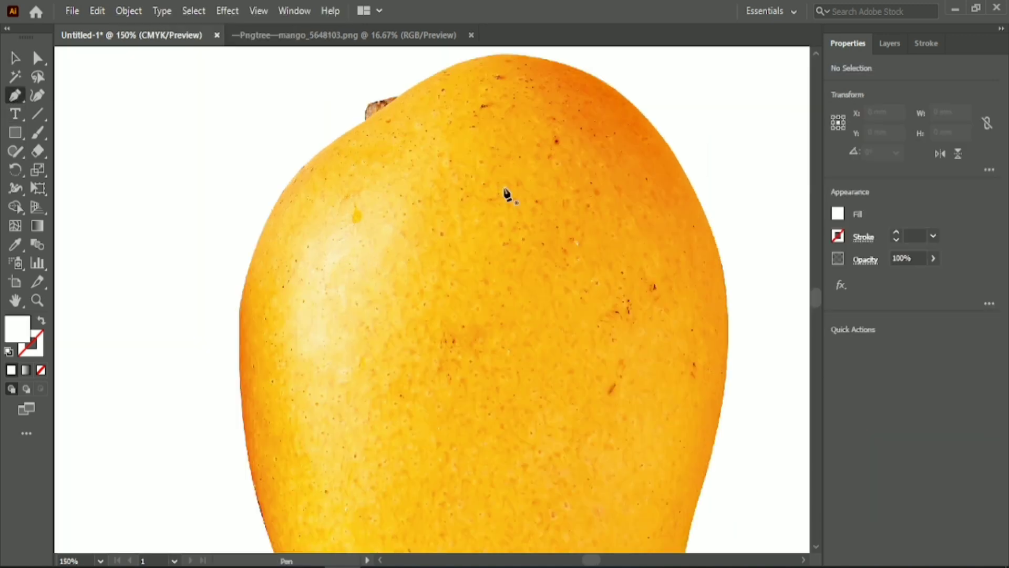
scroll(442, 102, "up", 1)
scroll(451, 179, "up", 1)
scroll(447, 179, "up", 4)
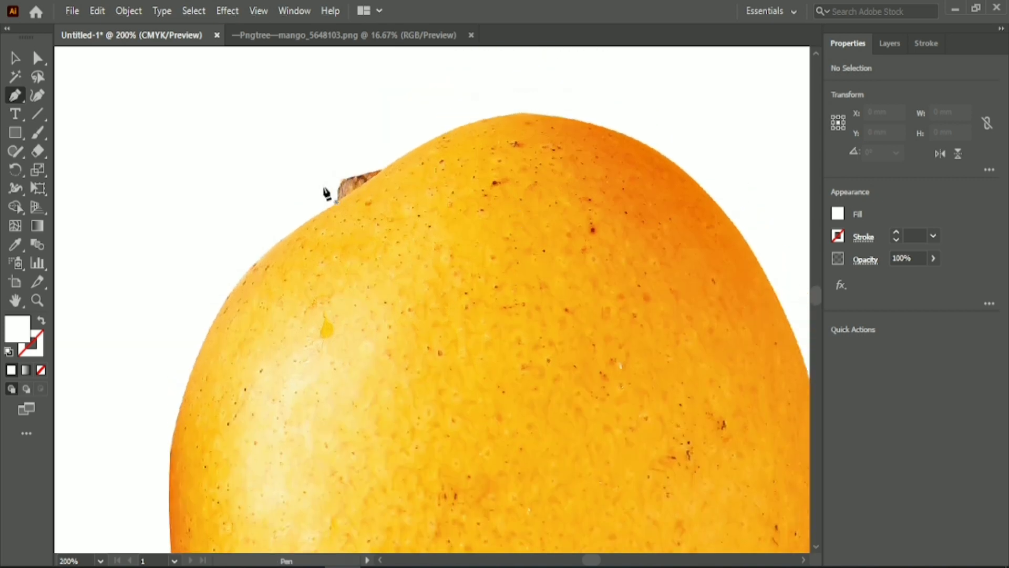
left_click(336, 203)
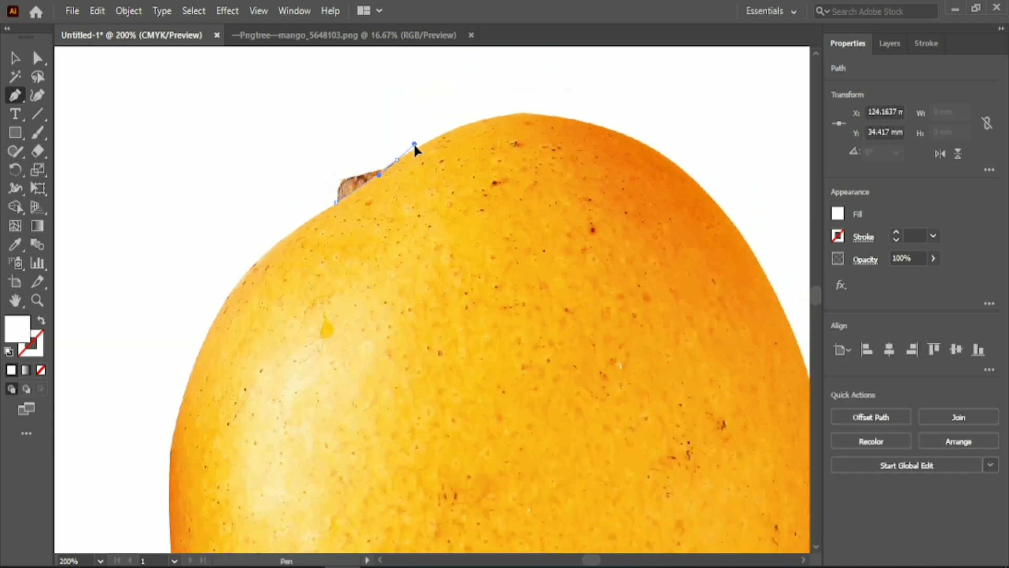
left_click_drag(415, 147, 397, 161)
left_click_drag(593, 124, 698, 156)
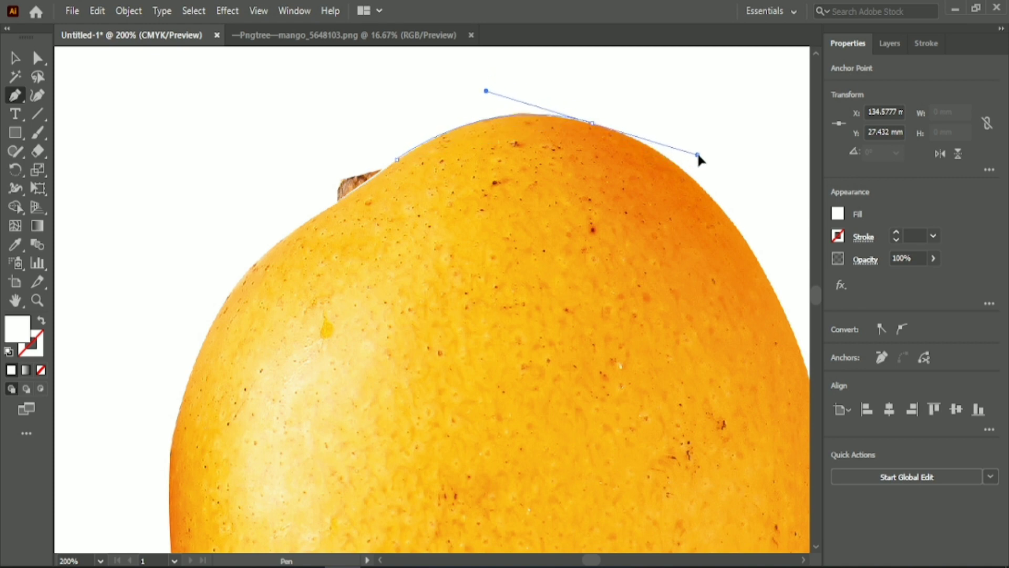
left_click(593, 124)
left_click(41, 321)
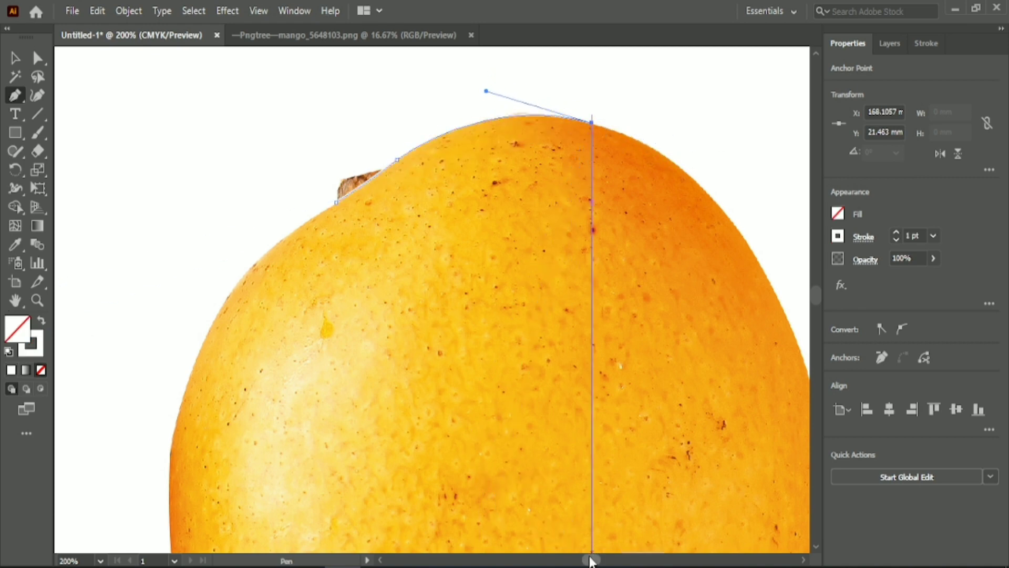
Continue the Pen path down the mango's upper right edge, placing curved anchors and removing the outgoing handles
left_click_drag(590, 559, 595, 559)
left_click_drag(407, 212, 461, 284)
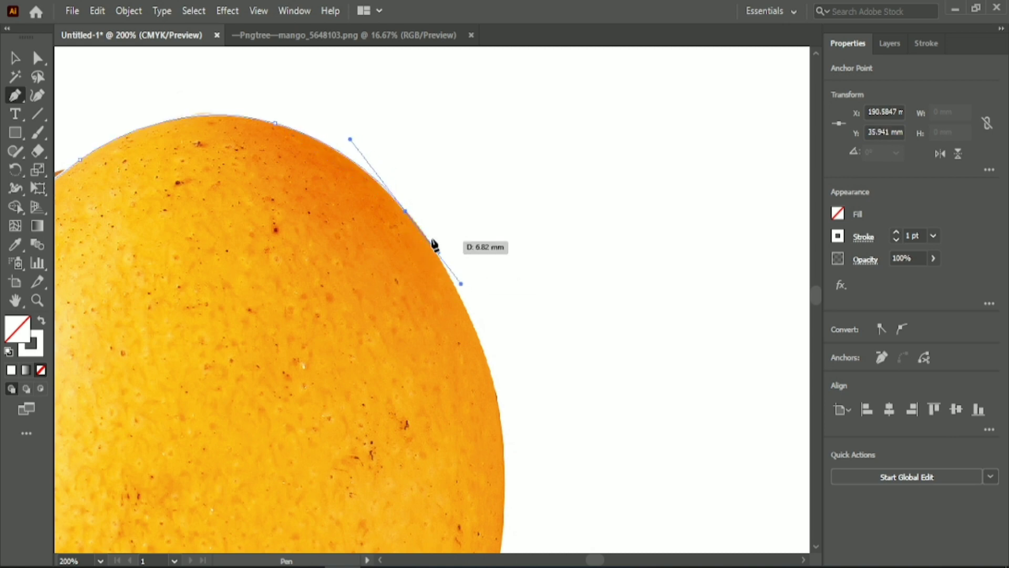
scroll(405, 212, "down", 3)
left_click_drag(485, 243, 528, 350)
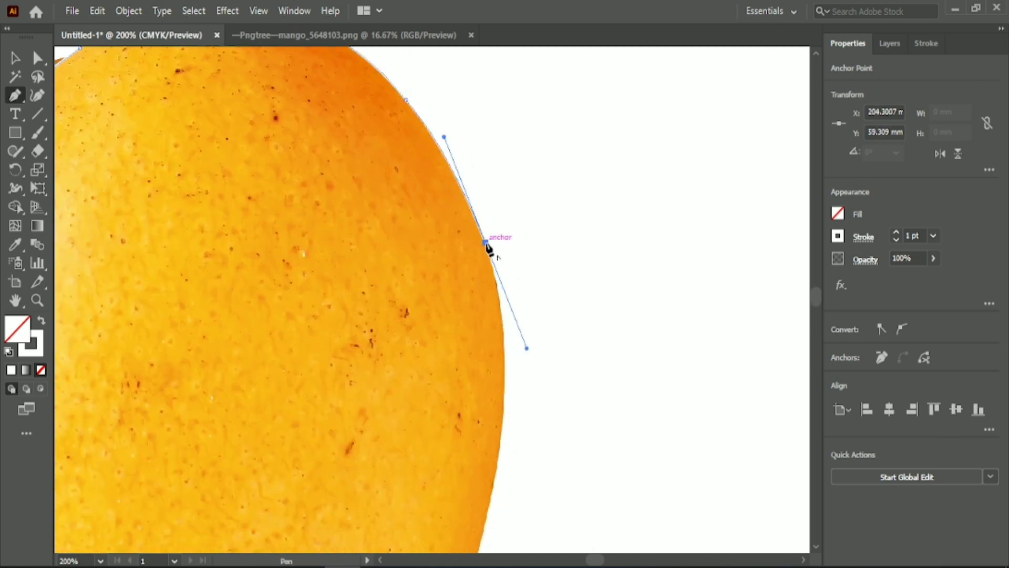
left_click(487, 245)
scroll(508, 291, "down", 3)
left_click_drag(490, 417, 459, 391)
scroll(458, 392, "up", 5)
left_click_drag(456, 509, 454, 404)
scroll(453, 404, "up", 3)
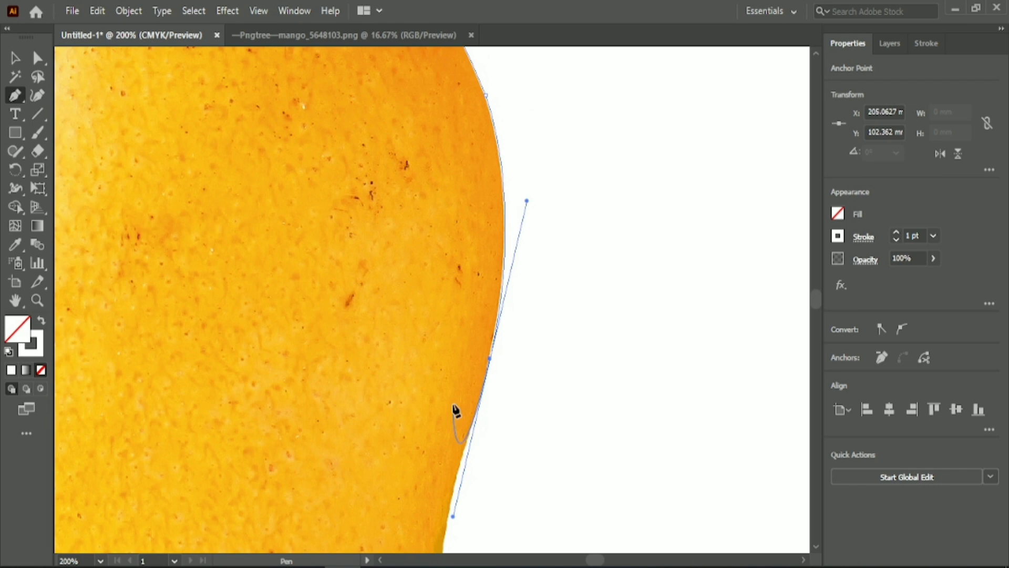
left_click(490, 359)
Trace the mango's lower right edge past the green notch with curved anchors, redoing the misplaced segment above the notch
scroll(490, 360, "down", 8)
scroll(469, 355, "down", 4)
left_click_drag(442, 327, 432, 405)
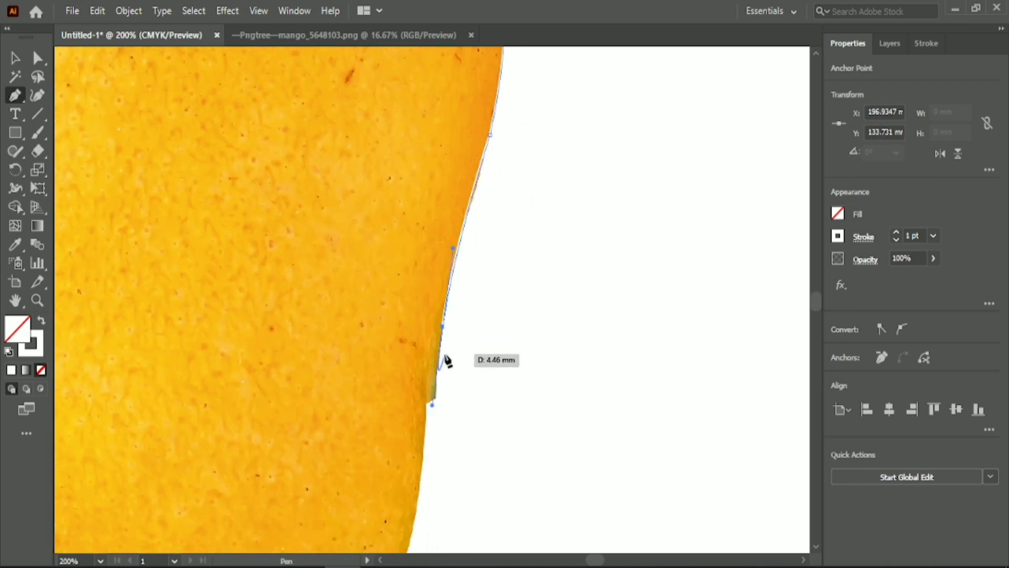
key("ctrl+z")
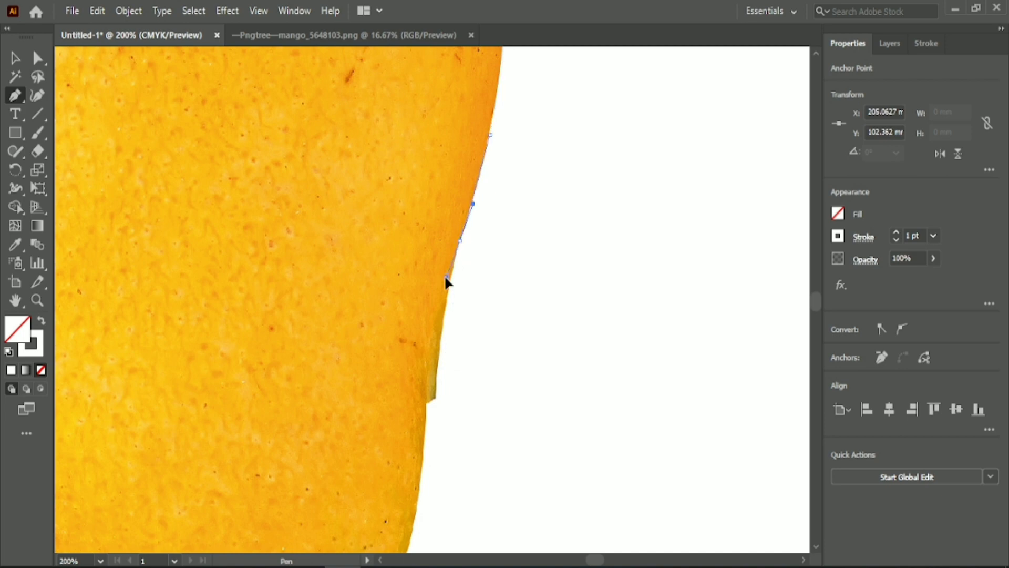
left_click(462, 241)
left_click_drag(428, 401, 427, 413)
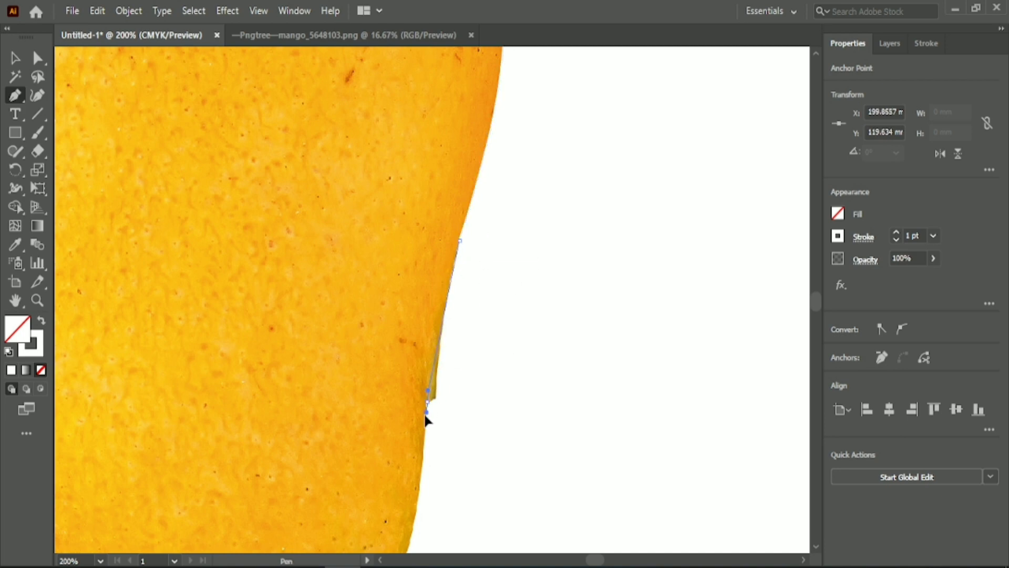
left_click_drag(415, 469, 386, 491)
left_click(429, 402)
Carry the Pen path around the mango's rounded bottom tip with curved anchors
scroll(430, 403, "down", 3)
left_click(401, 462)
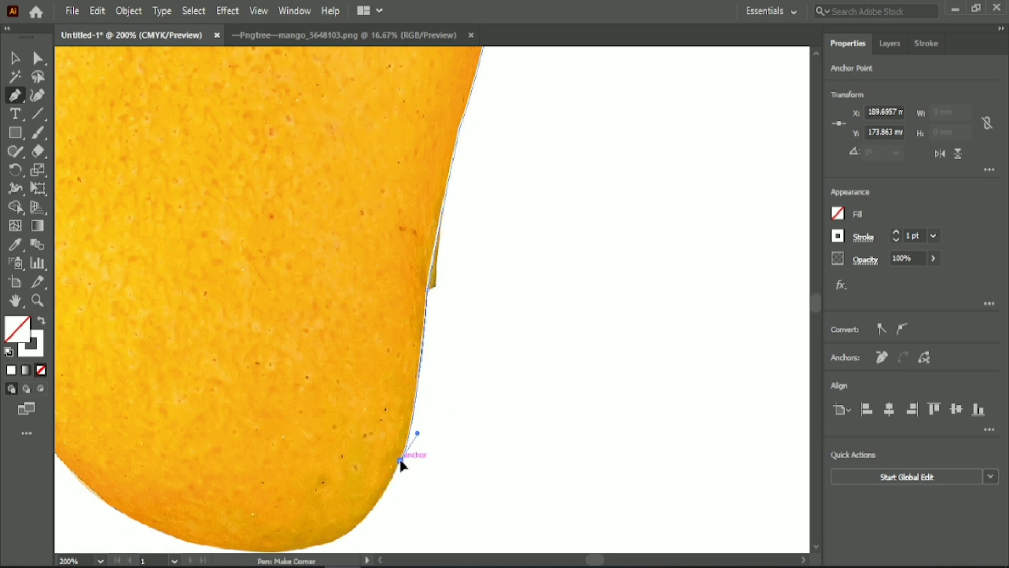
scroll(401, 462, "down", 3)
left_click_drag(323, 432, 219, 429)
left_click(323, 433)
left_click(229, 438)
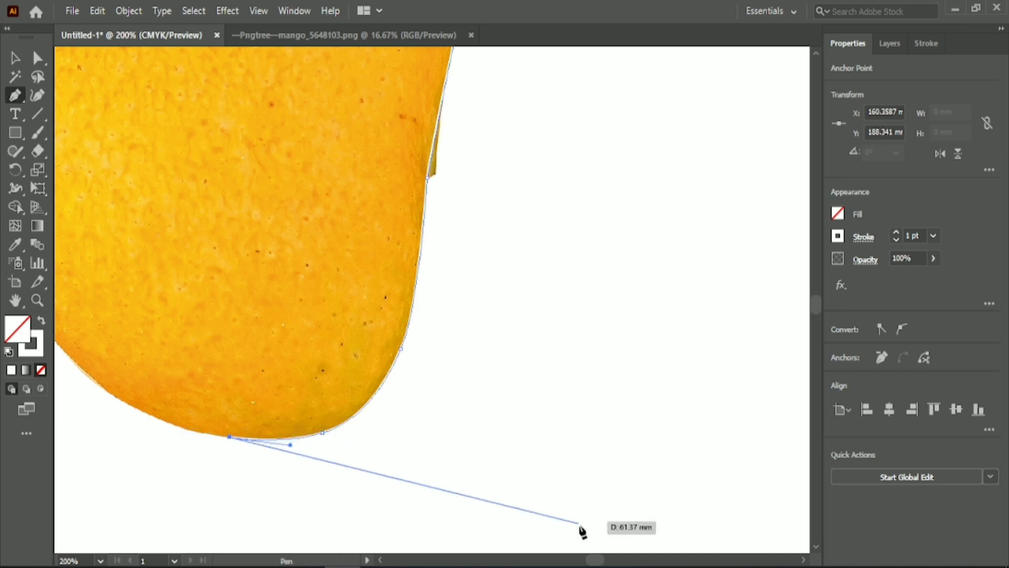
Trace the mango's lower left edge upward from the bottom tip, removing the outgoing handles at the anchors
scroll(583, 542, "left", 5)
left_click_drag(480, 383, 449, 365)
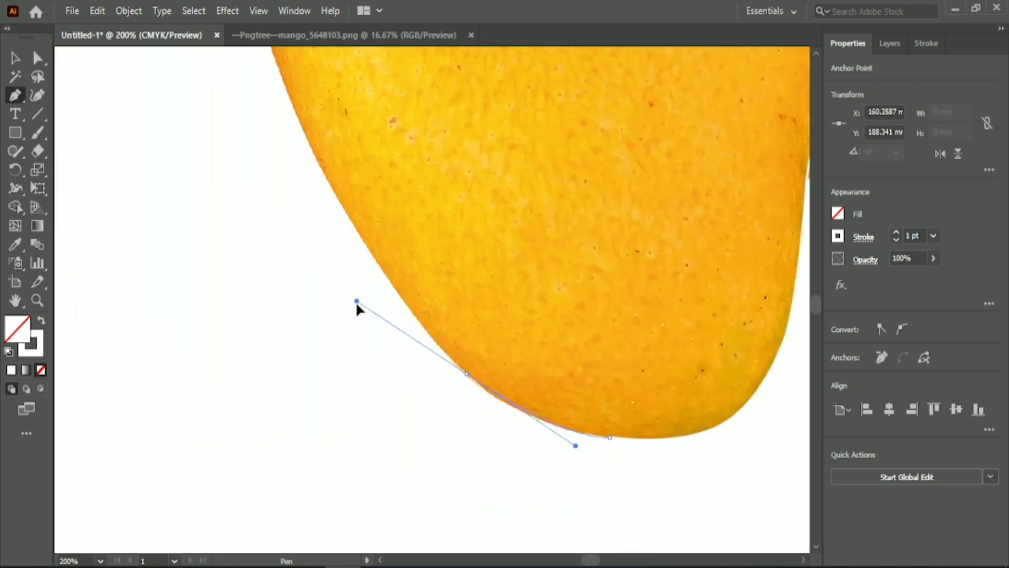
left_click_drag(358, 309, 403, 317)
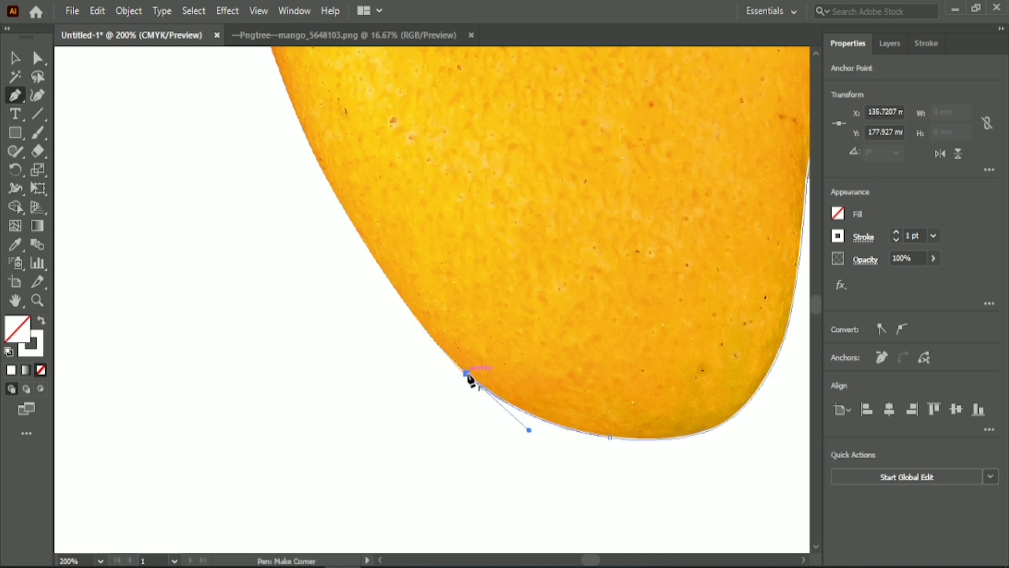
scroll(468, 376, "up", 3)
left_click_drag(327, 255, 249, 113)
left_click(327, 254)
Trace the remaining left side of the mango upward and close the path at the starting anchor by the stem
scroll(325, 254, "up", 6)
left_click_drag(244, 163, 244, 130)
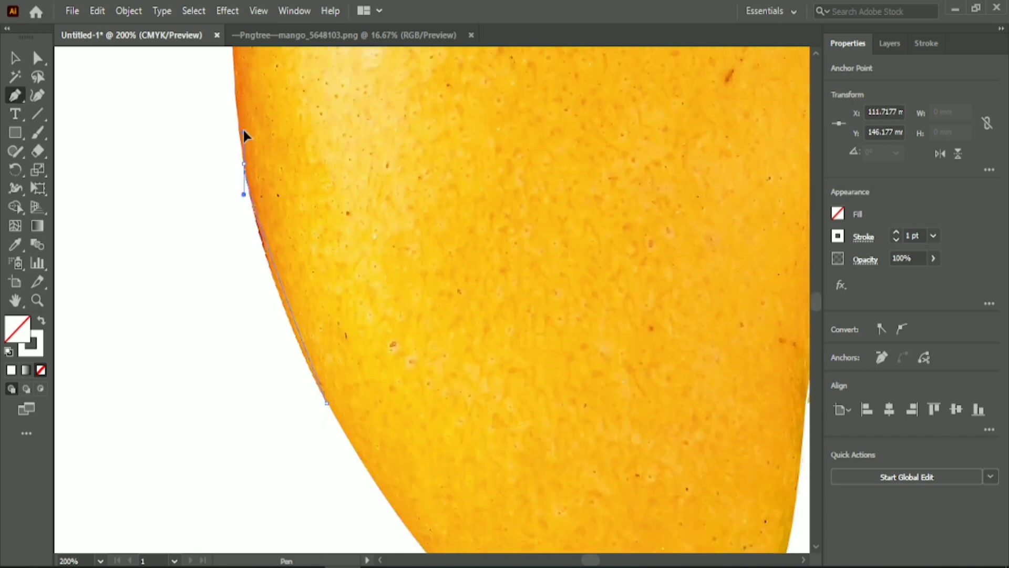
left_click_drag(239, 94, 240, 94)
left_click(244, 164)
scroll(245, 165, "up", 9)
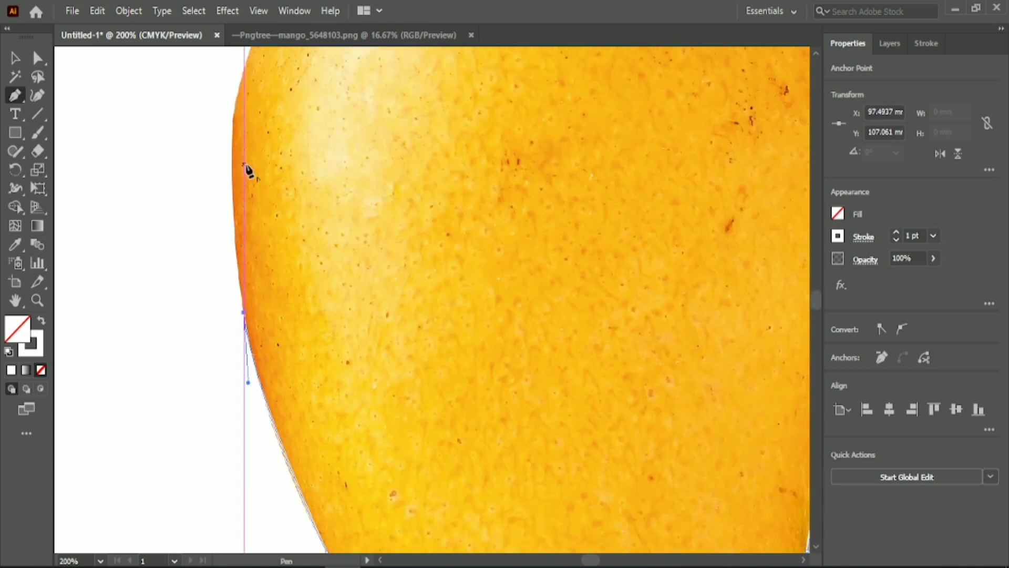
left_click_drag(244, 148, 270, 198)
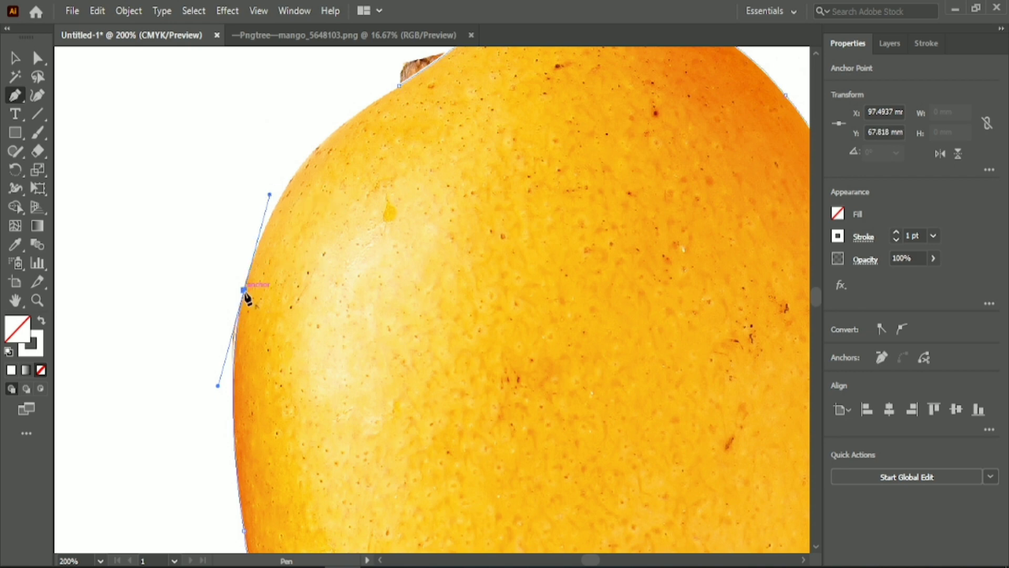
left_click(244, 289)
scroll(247, 289, "up", 4)
left_click_drag(398, 179, 534, 110)
Move the traced mango outline to the left of the photo and fill it with the #FFD017 swatch colour
key("v")
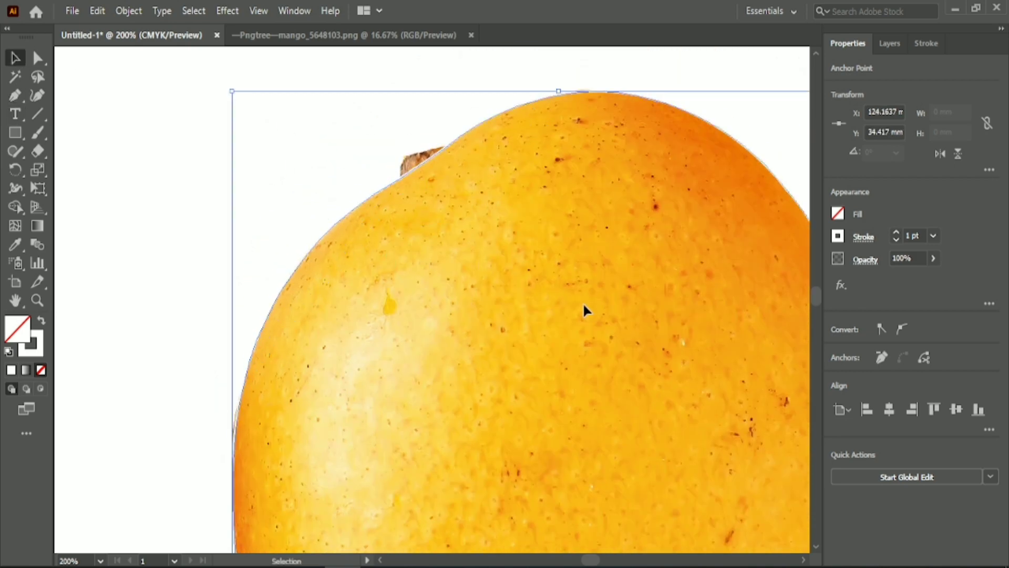
key("ctrl+minus")
key("ctrl+minus")
key("ctrl+minus")
left_click_drag(466, 346, 250, 345)
key("i")
left_click(560, 160)
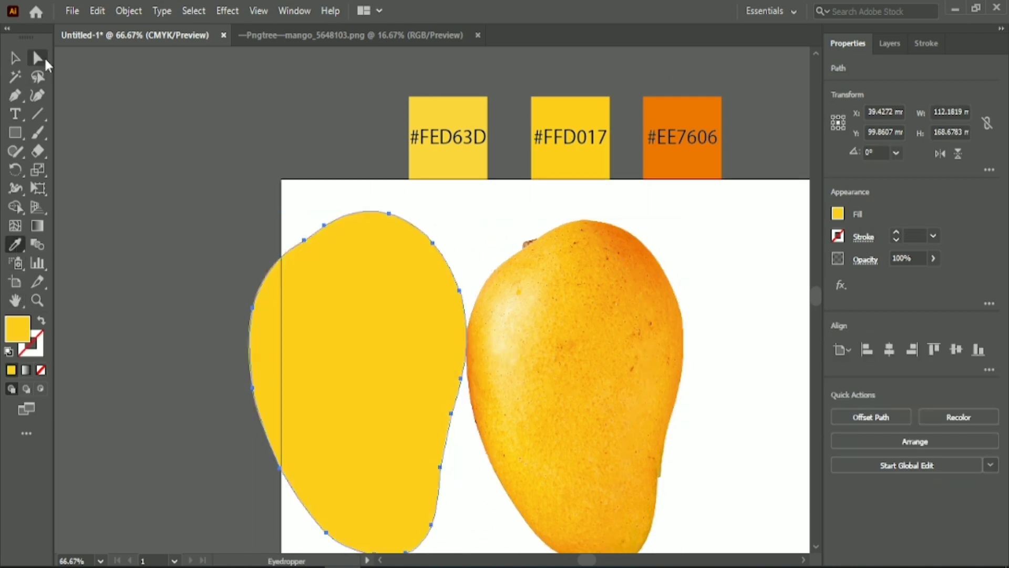
Nudge the yellow shape's crown anchor slightly upward and round the corner at its upper right anchor
left_click(45, 61)
key("ctrl+plus")
key("ctrl+plus")
scroll(368, 315, "up", 2)
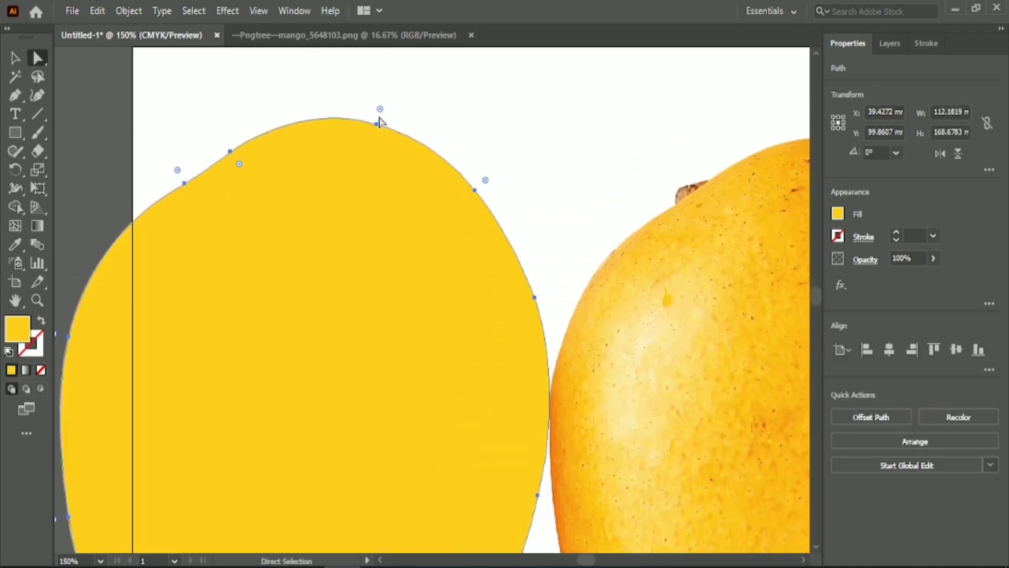
left_click_drag(377, 124, 377, 122)
left_click(440, 107)
left_click(477, 217)
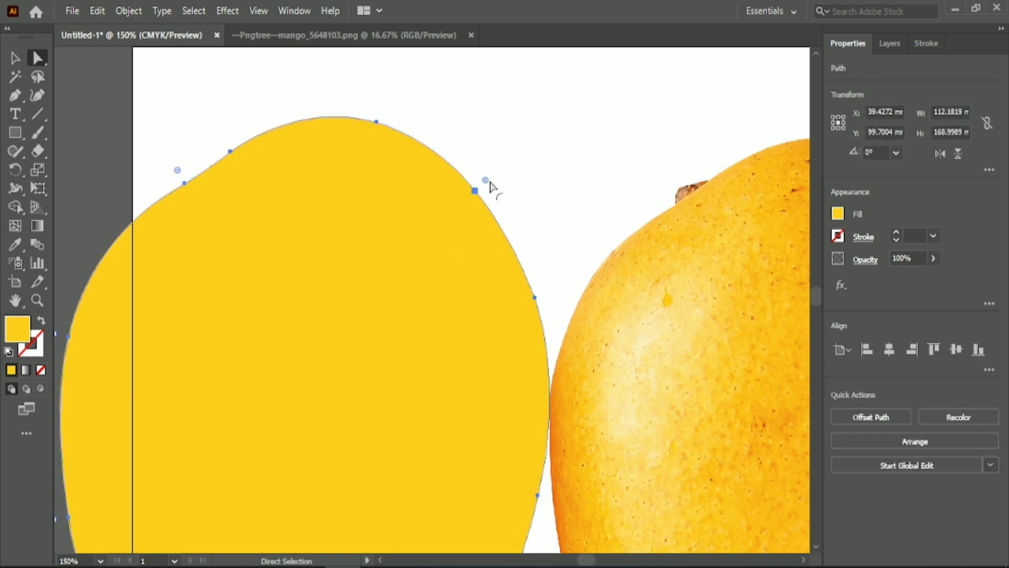
left_click_drag(487, 180, 579, 115)
scroll(568, 199, "down", 2)
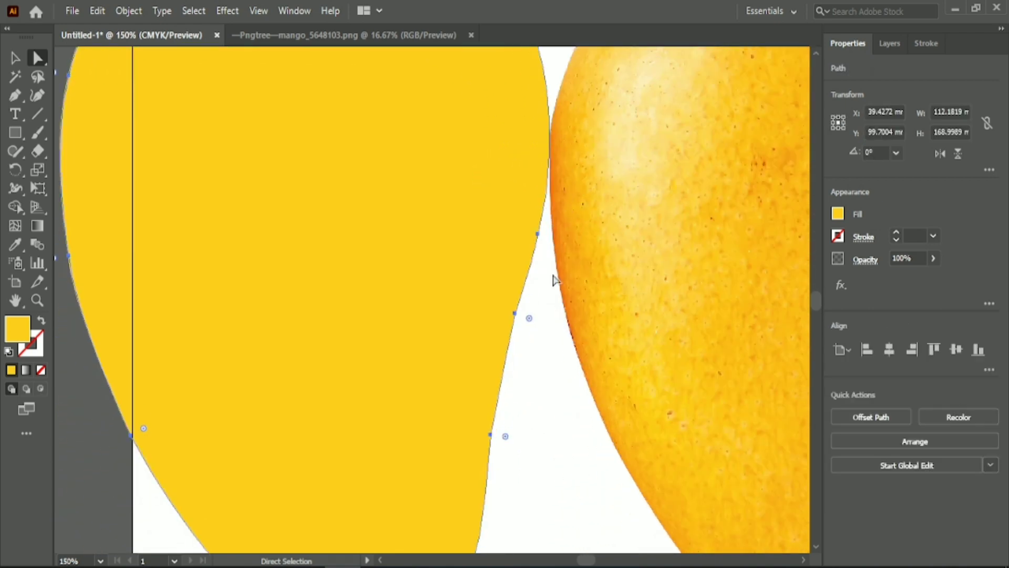
scroll(555, 278, "down", 1)
Move the yellow mango shape right, fully onto the artboard and vertically centred with the photo, and deselect it
left_click(13, 61)
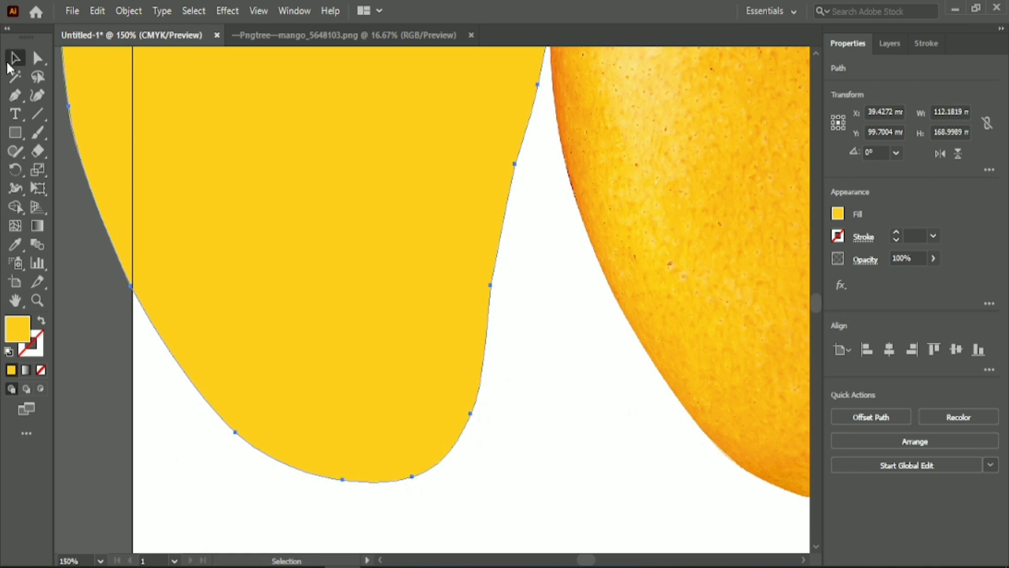
left_click_drag(266, 244, 352, 268)
scroll(354, 269, "up", 4)
left_click(683, 352)
scroll(687, 351, "up", 2)
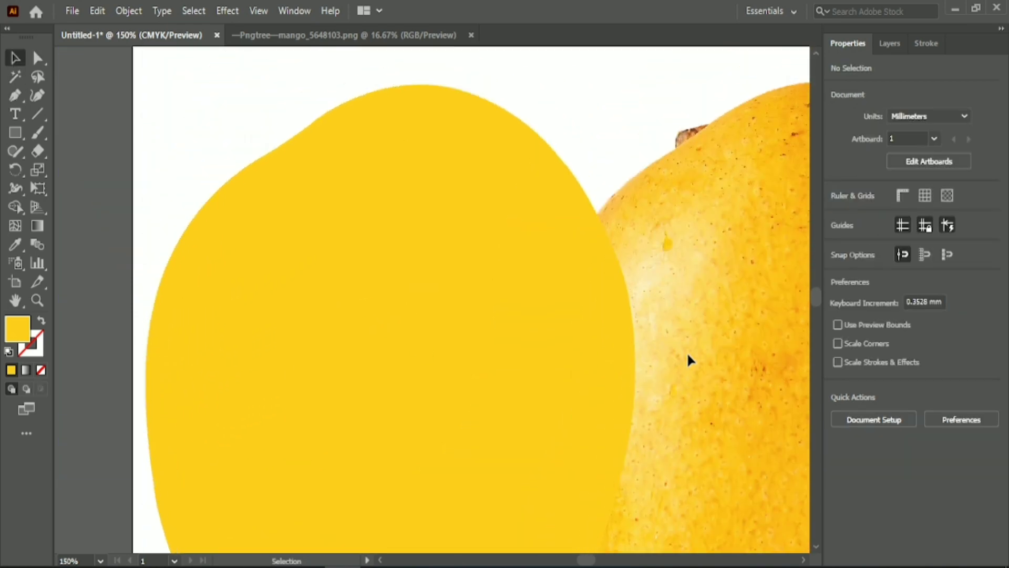
Round the corner points of the yellow mango outline along its sides and around the lower tip, and deselect the shape
left_click(481, 278)
left_click(37, 58)
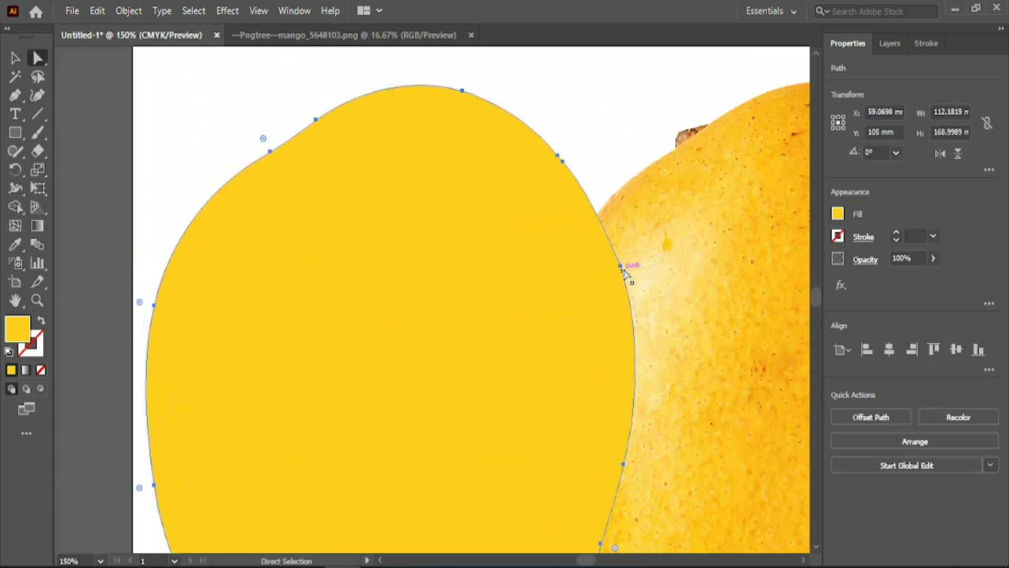
left_click(621, 266)
left_click(373, 187)
scroll(243, 198, "down", 4)
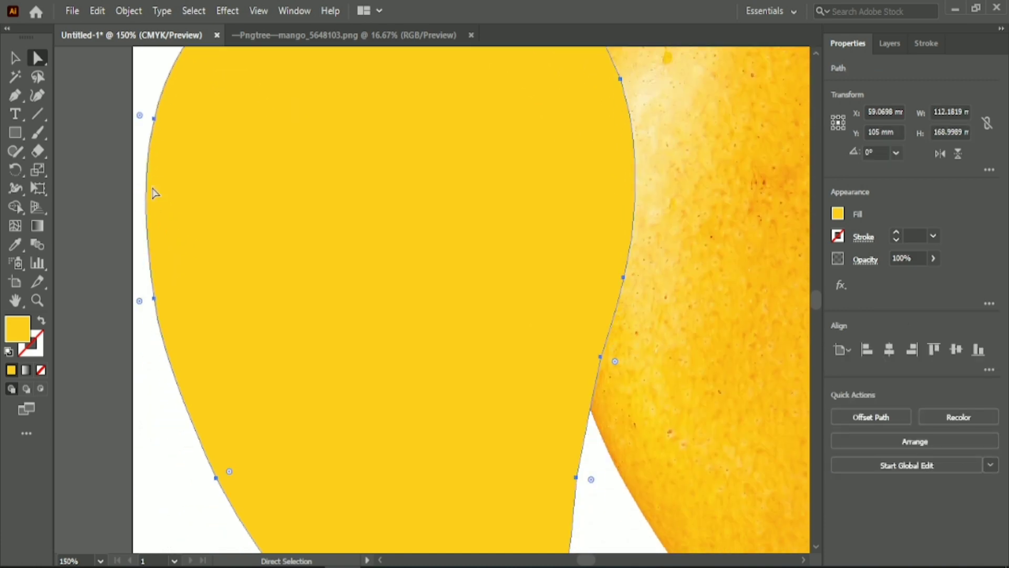
left_click_drag(141, 117, 82, 98)
scroll(154, 271, "down", 4)
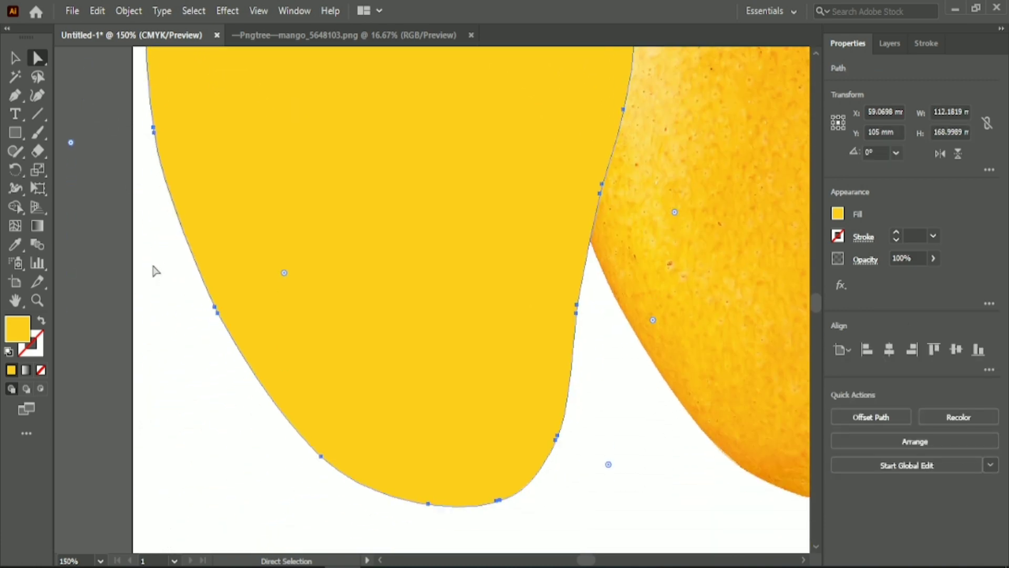
scroll(387, 414, "down", 3)
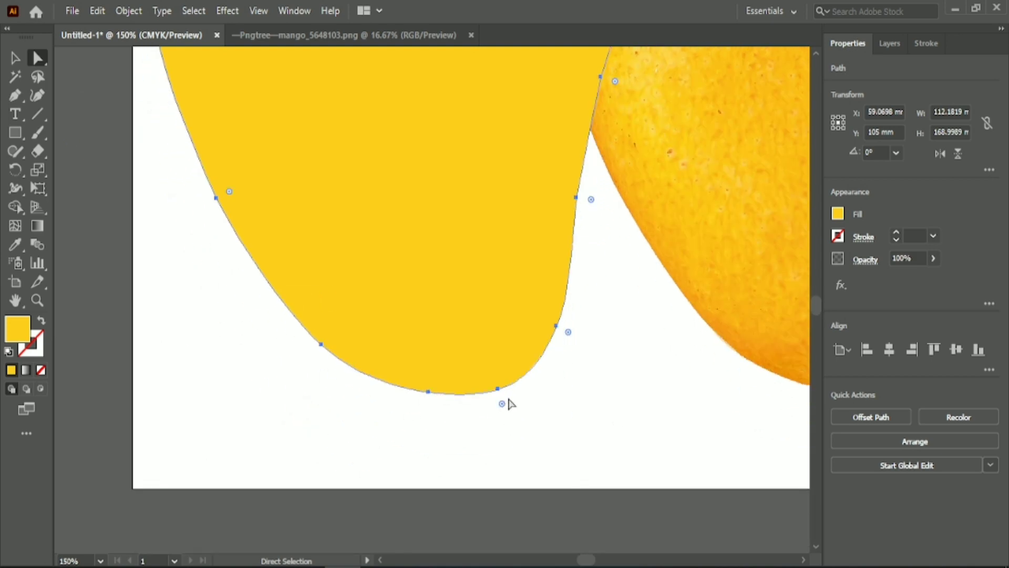
left_click_drag(506, 401, 525, 463)
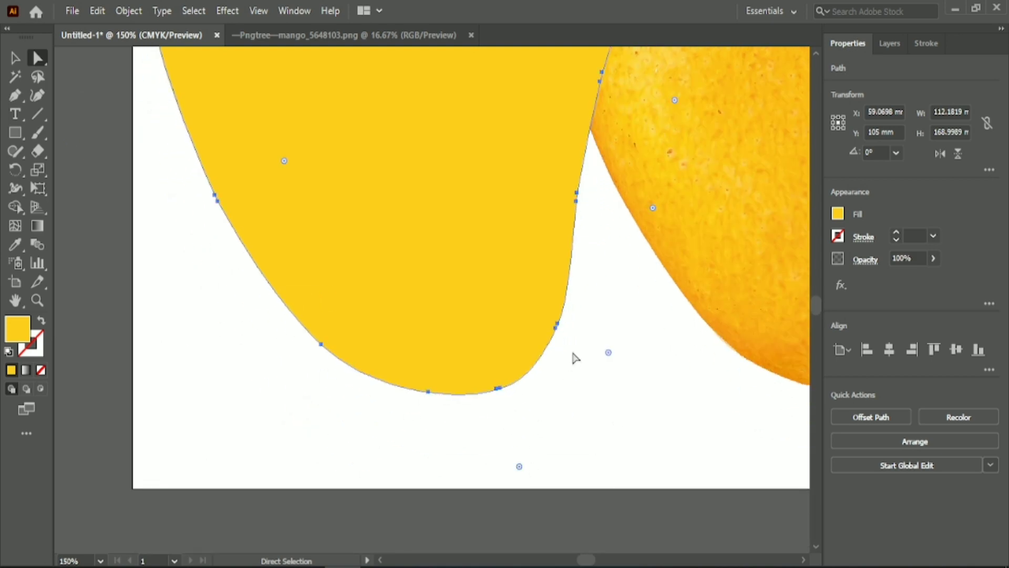
left_click(233, 381)
key("v")
Unlock all locked objects so the mango photo can be moved
scroll(610, 387, "down", 5)
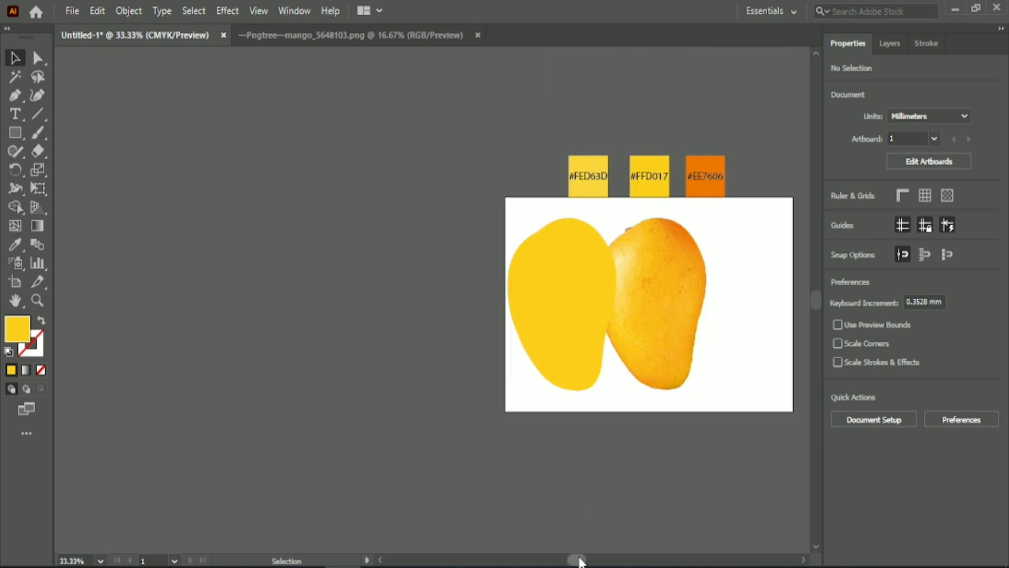
left_click_drag(579, 558, 596, 559)
scroll(465, 478, "up", 1)
scroll(465, 477, "up", 2)
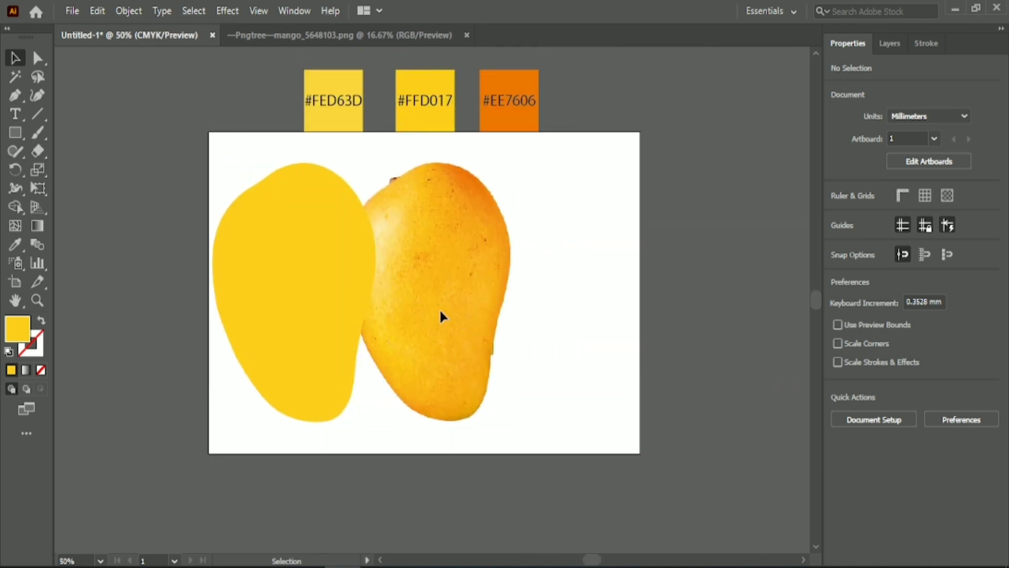
left_click(271, 244)
left_click(135, 163)
left_click(129, 11)
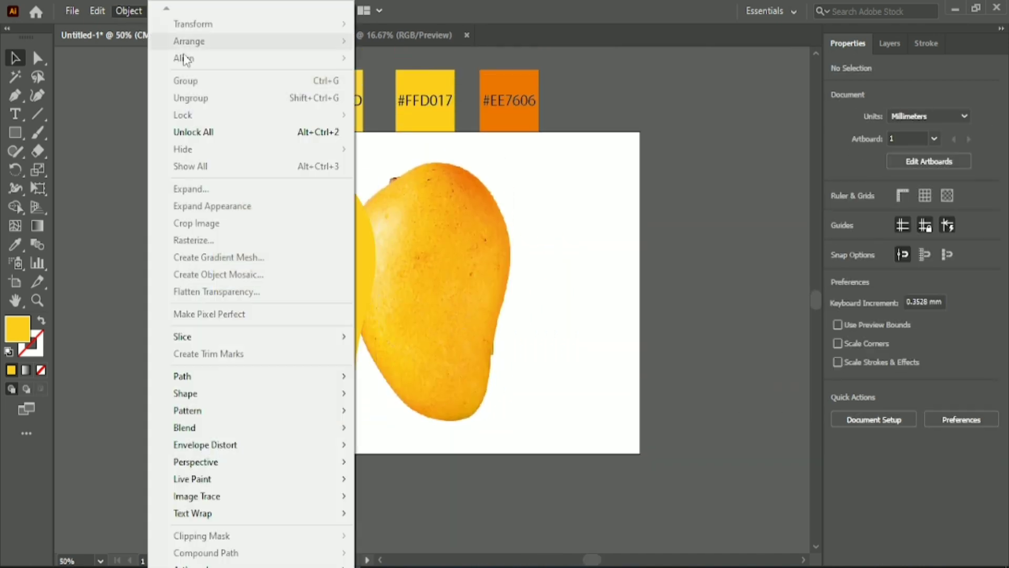
left_click(284, 132)
Align the mango photo to the artboard's right edge and nudge it further right, clear of the yellow shape
left_click(913, 350)
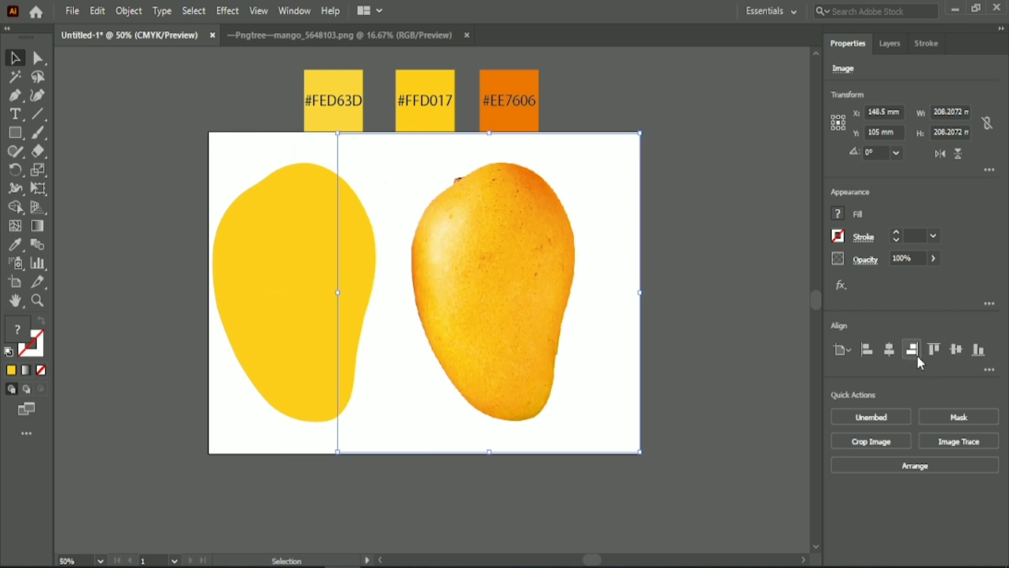
key("Right")
key("Right")
key("Right")
key("Right")
key("Right")
key("Right")
key("Right")
key("Right")
key("Right")
key("Right")
key("Right")
key("Right")
key("Right")
key("Right")
key("Right")
key("Right")
key("Right")
key("Right")
key("Right")
key("Right")
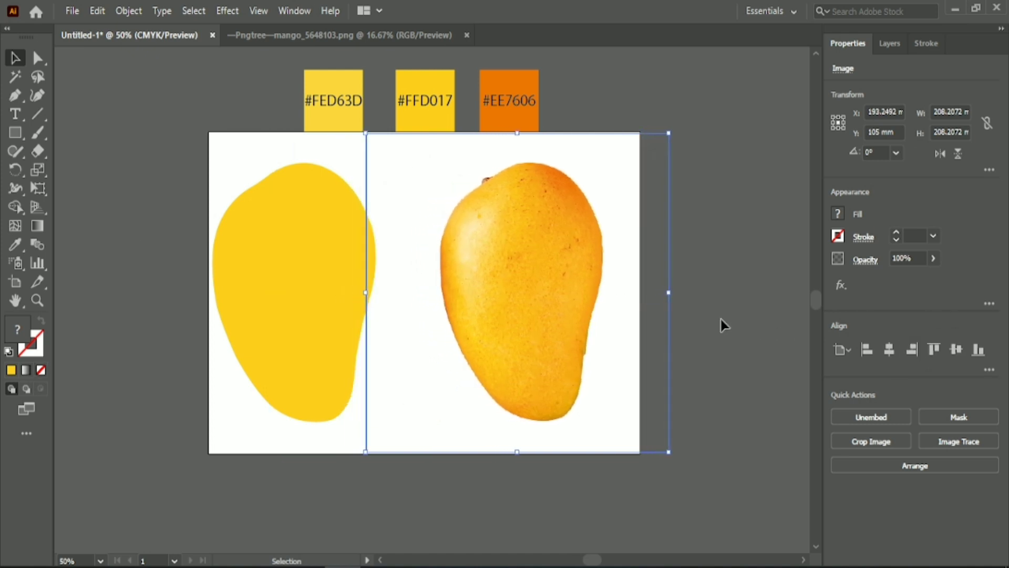
left_click(722, 319)
Move the yellow mango shape slightly right, away from the artboard's left edge, and deselect it
left_click(308, 296)
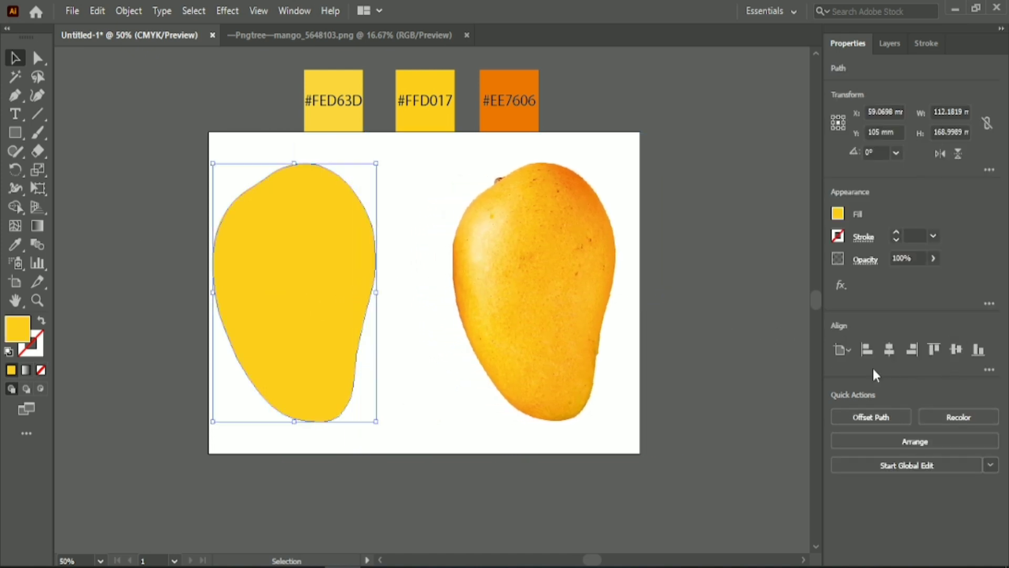
left_click_drag(361, 260, 380, 262)
left_click(171, 189)
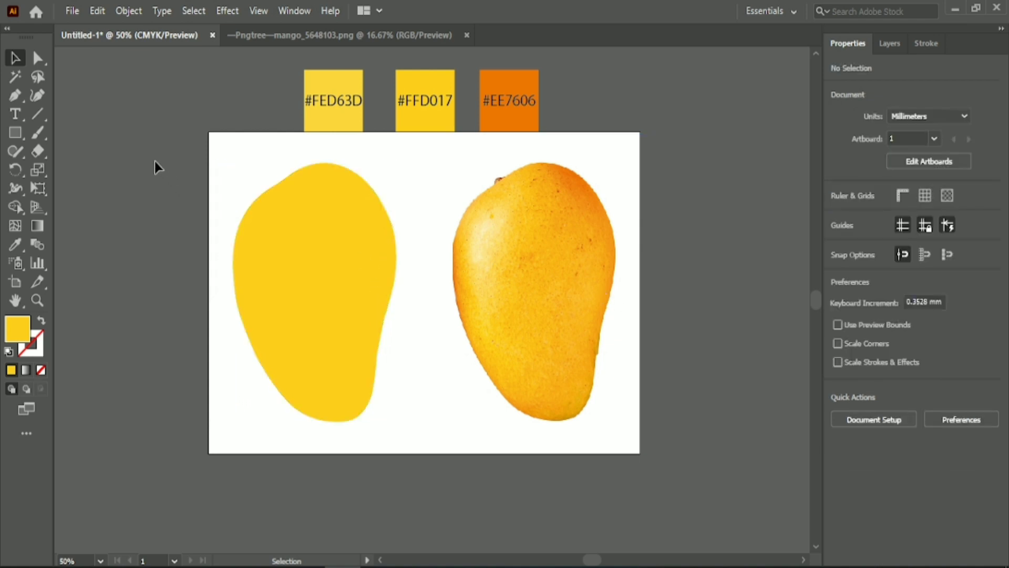
Draw a vertical stem line about 9.9 mm tall across the yellow mango's upper left edge with the Pen tool
left_click(15, 100)
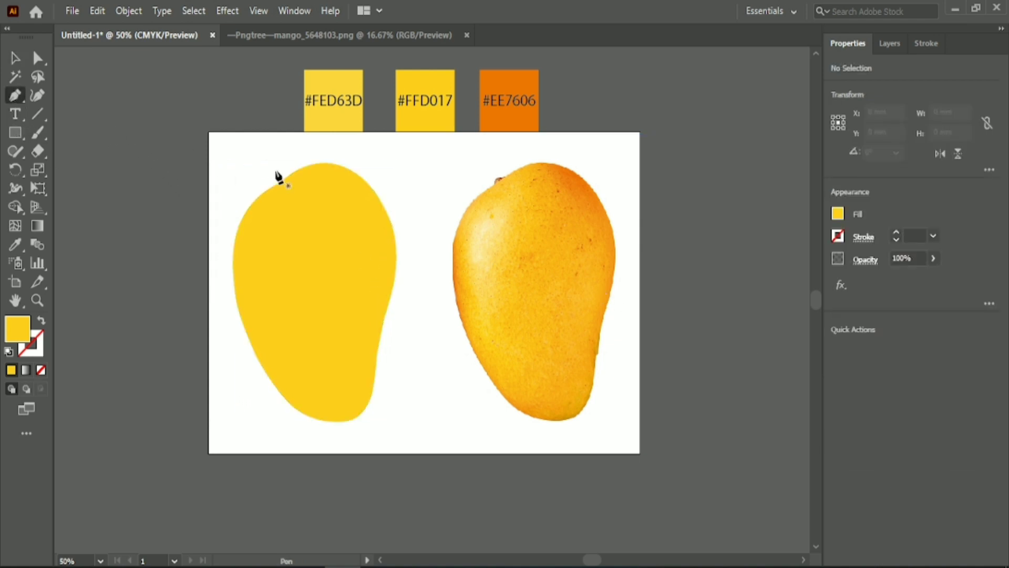
scroll(282, 178, "up", 3)
left_click_drag(276, 180, 277, 213)
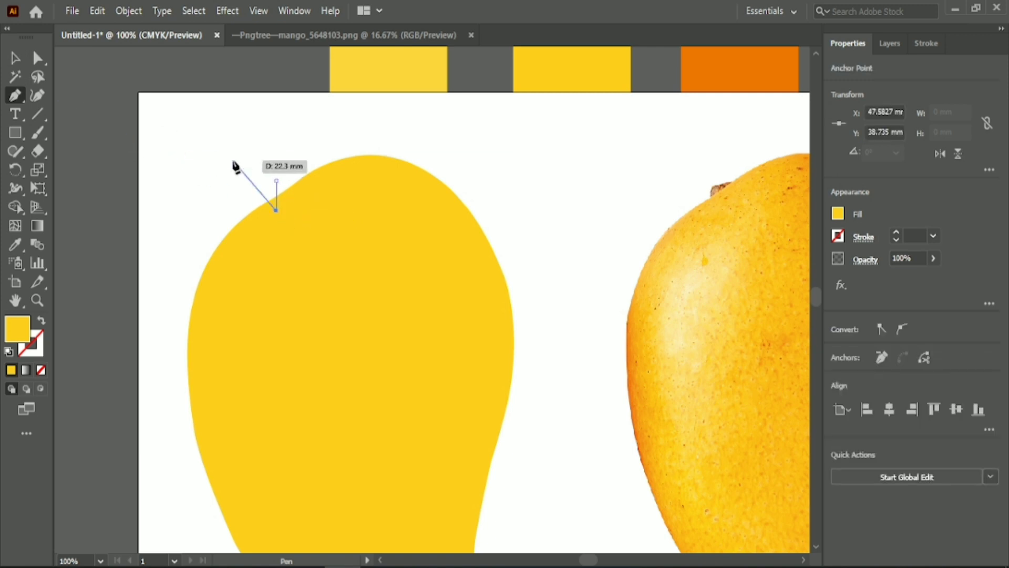
left_click(15, 57)
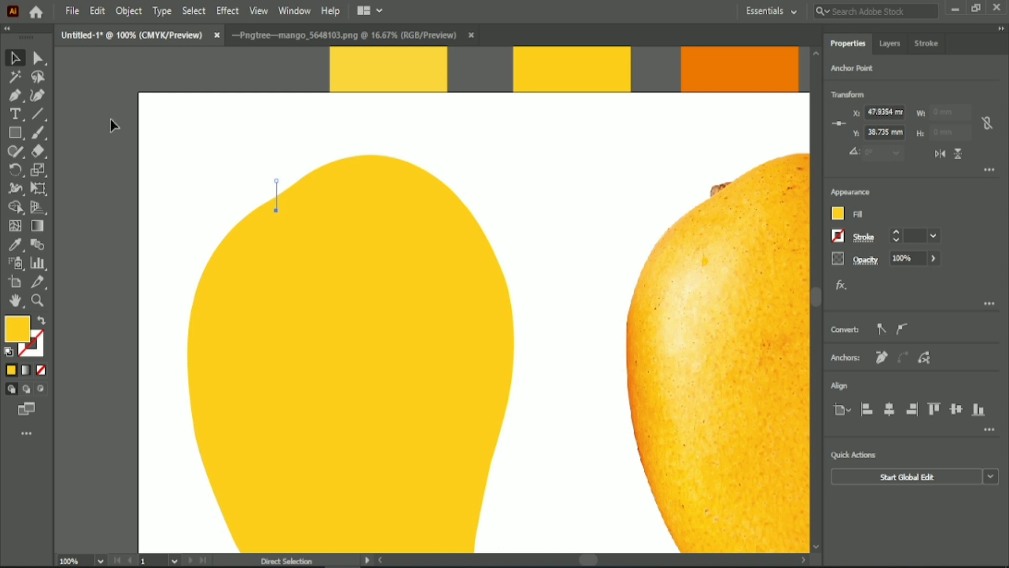
Give the stem line no fill and a 19 pt stroke in the brown sampled from the photo's stem
key("i")
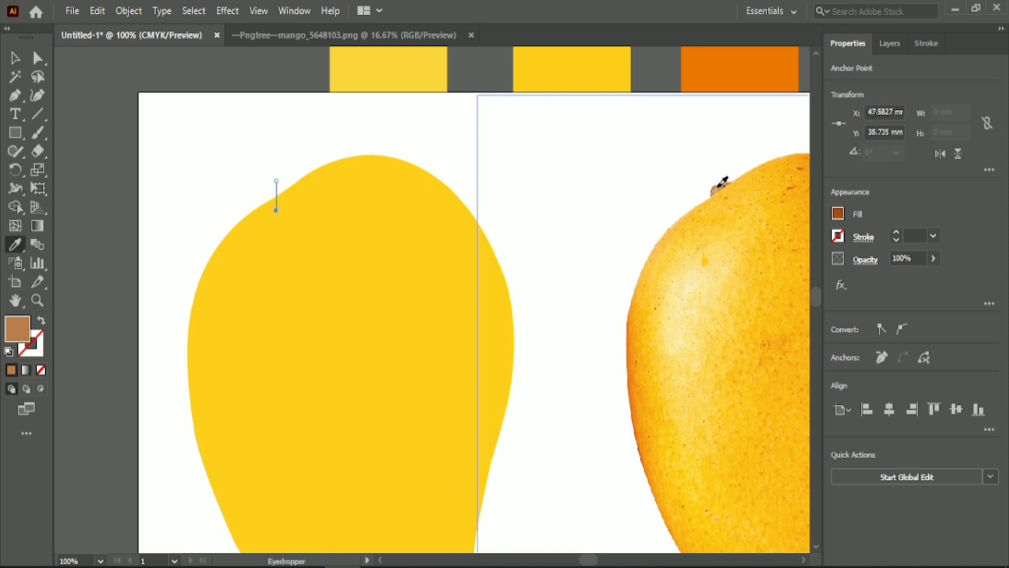
left_click(41, 321)
left_click(15, 57)
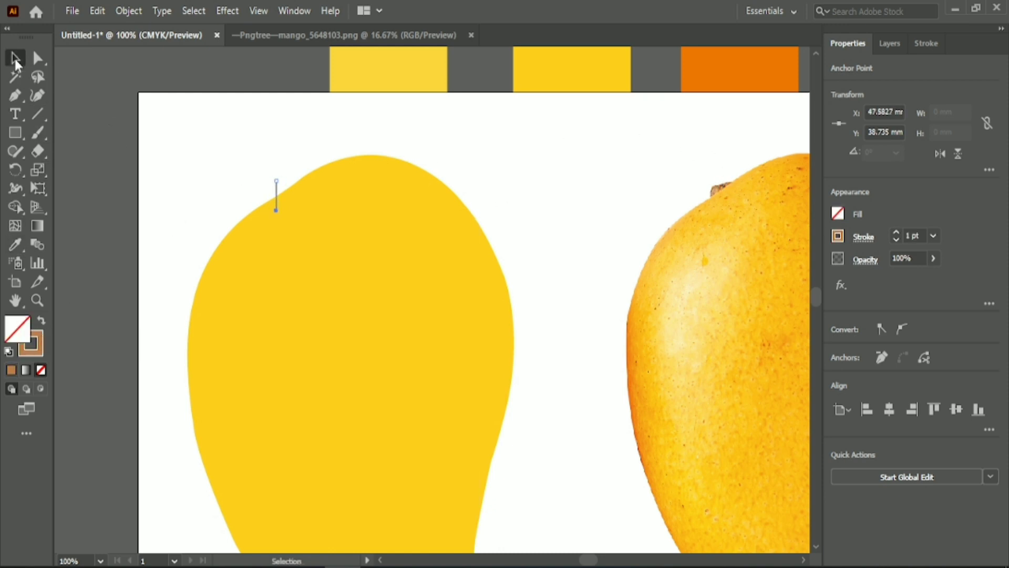
left_click(925, 44)
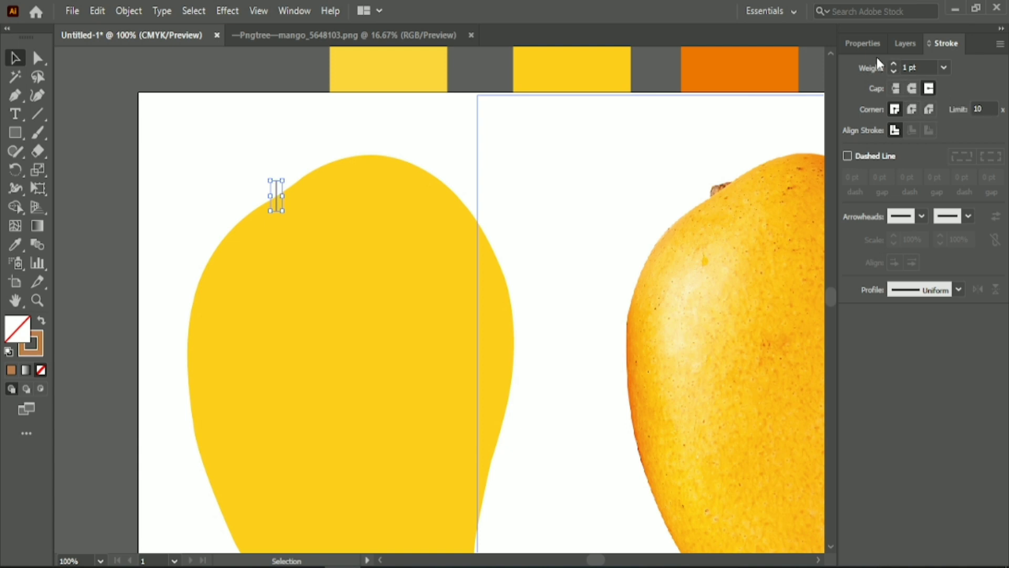
left_click(863, 43)
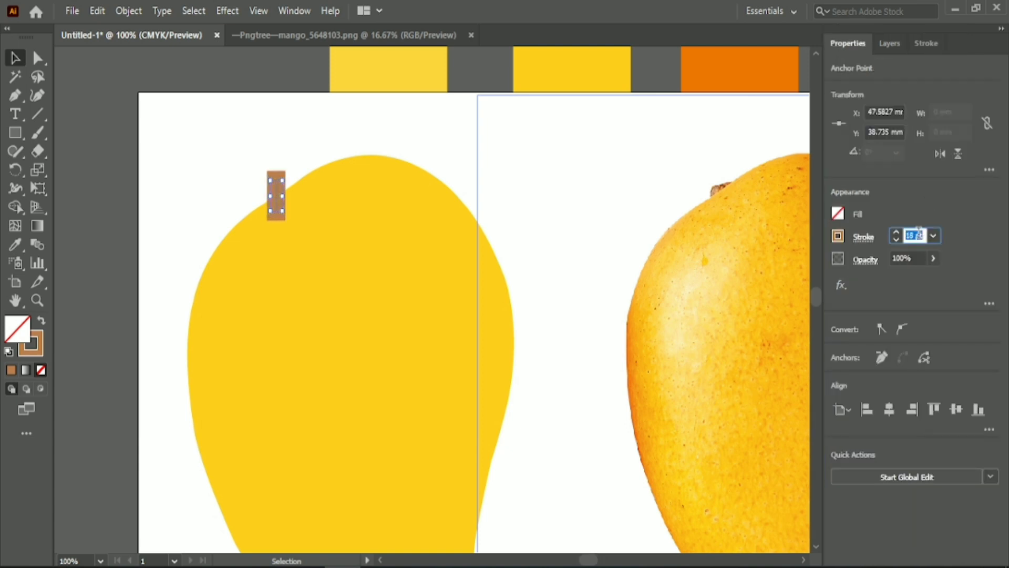
left_click(361, 114)
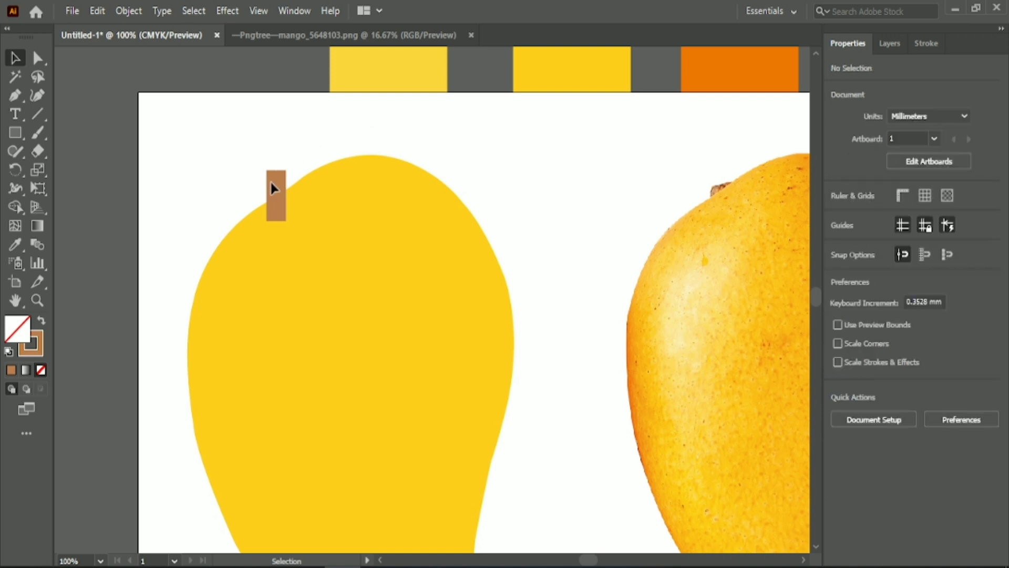
Set the stem line's stroke weight to 17 pt with a projecting cap
left_click(276, 184)
left_click(926, 43)
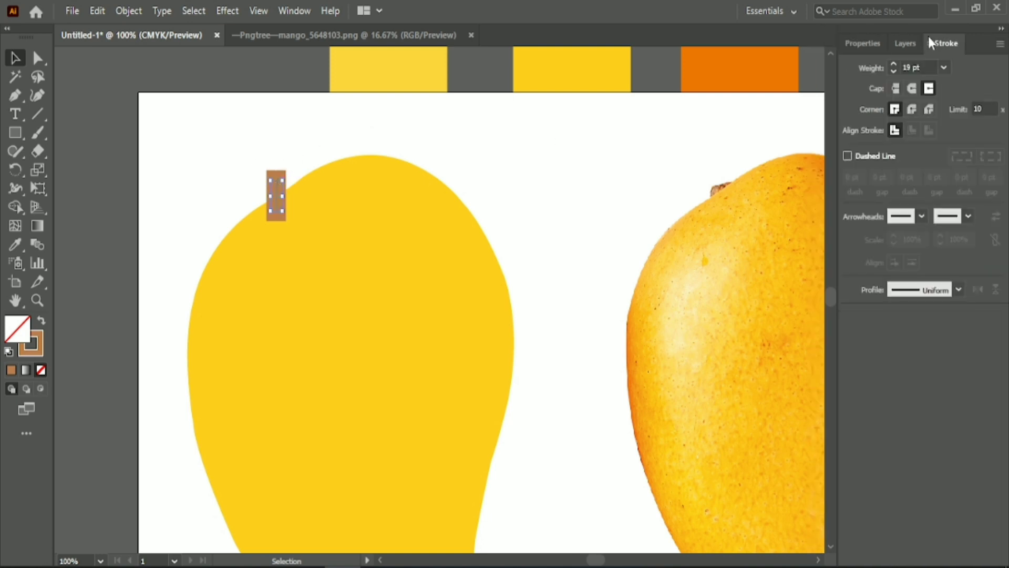
left_click(894, 87)
left_click(862, 44)
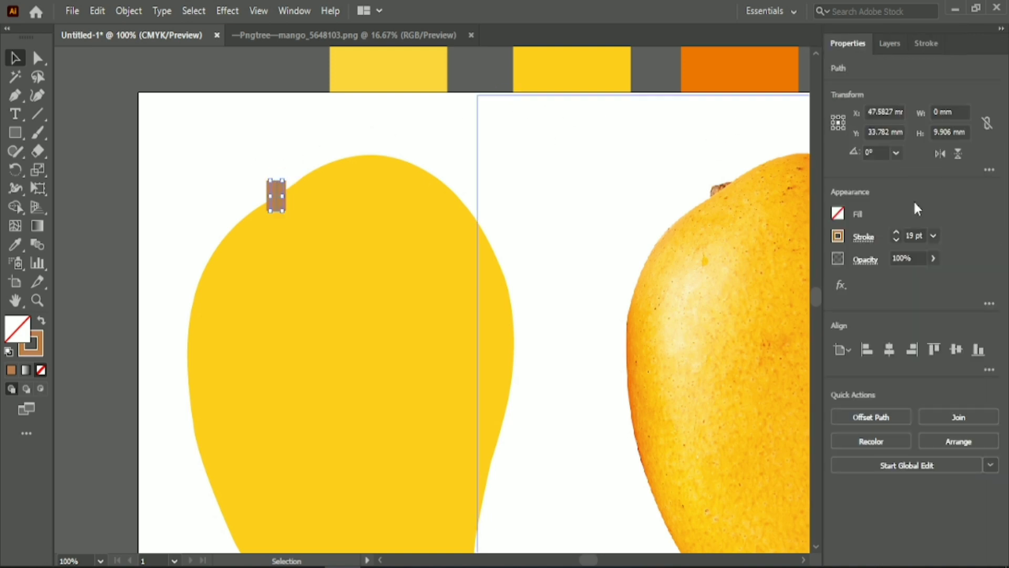
left_click(890, 44)
left_click(927, 43)
left_click(929, 87)
Send the brown stem line to the back, behind the yellow mango shape, and deselect it
right_click(274, 192)
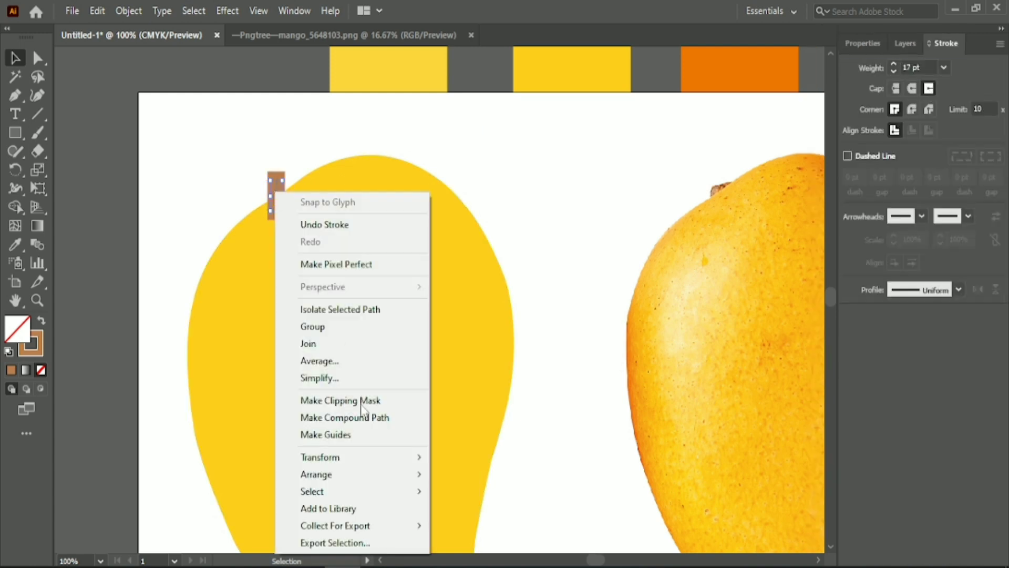
left_click(476, 527)
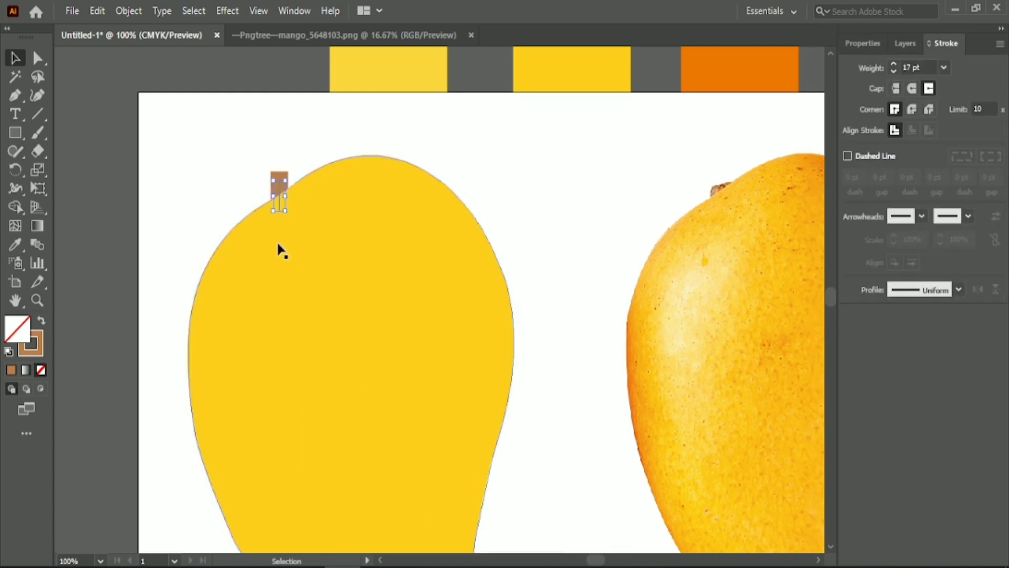
scroll(282, 251, "up", 1)
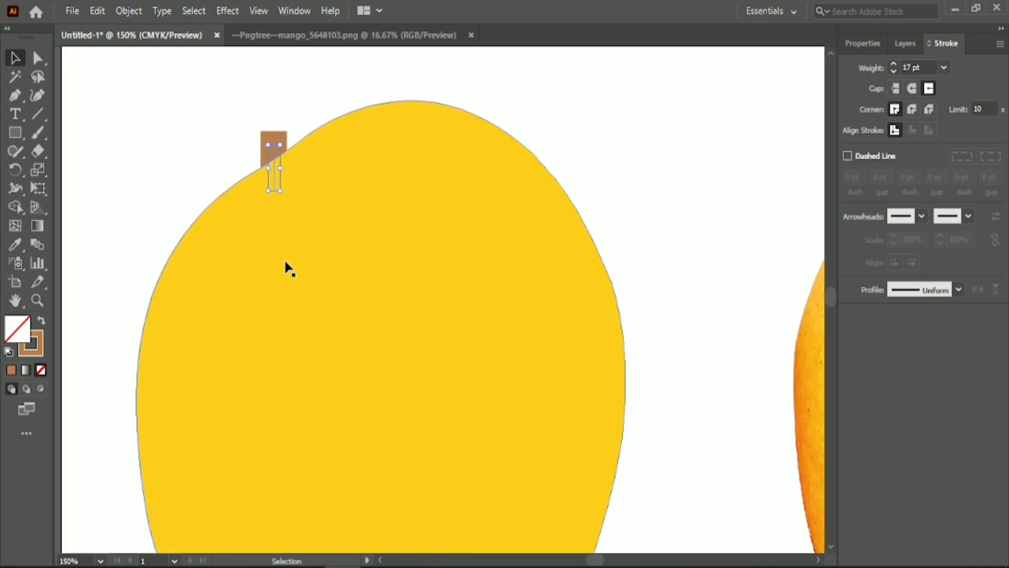
left_click(199, 144)
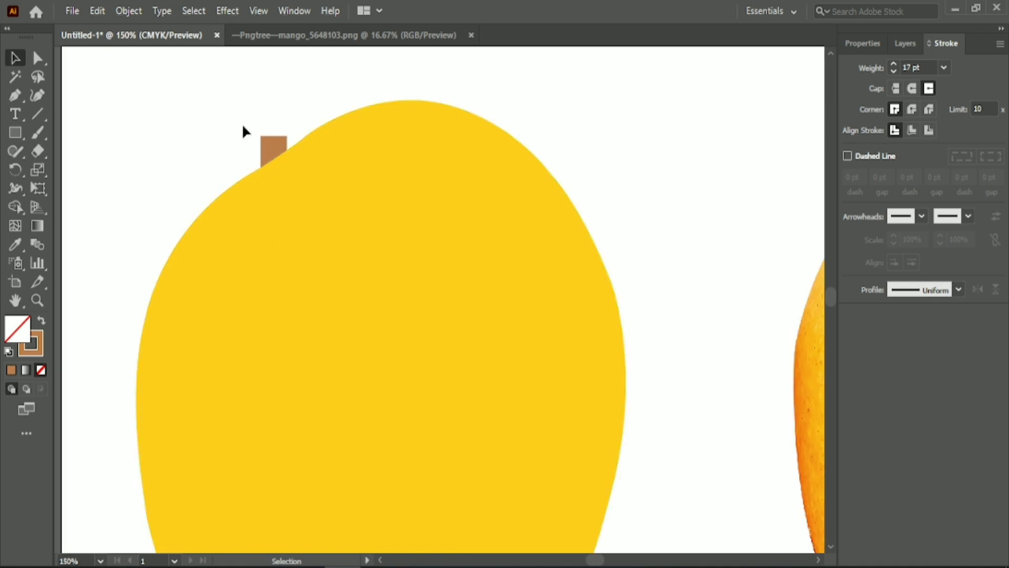
Shift the brown stem slightly down and left so that only a short stub protrudes above the mango's shoulder
left_click_drag(284, 150, 283, 150)
key("Left")
key("Left")
key("Left")
key("Left")
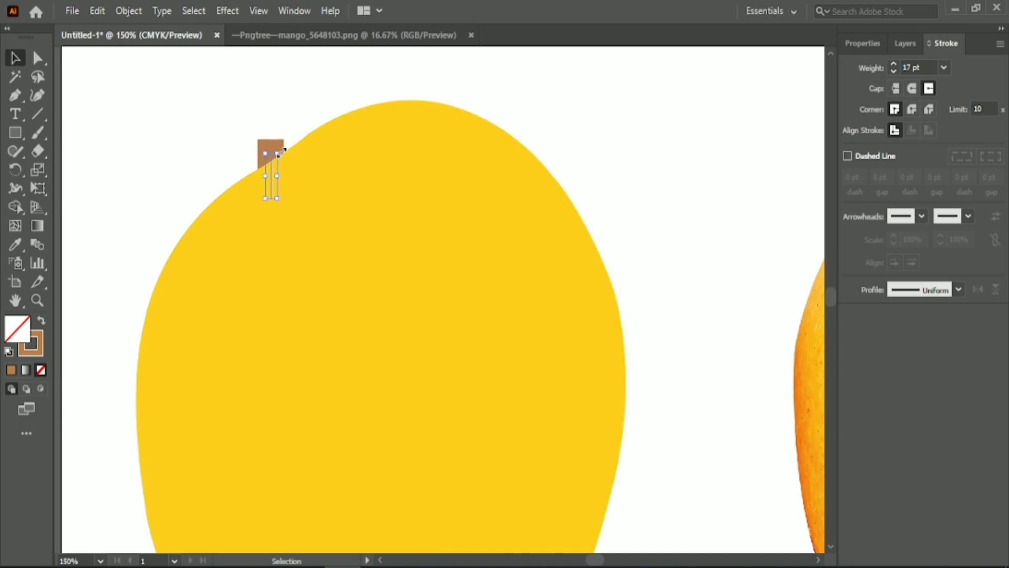
left_click(220, 118)
Draw a closed, pointed leaf shape about 56 mm wide and 112 mm tall, hanging down and left from the stem, with the Pen tool
scroll(449, 190, "down", 1)
scroll(449, 191, "down", 2)
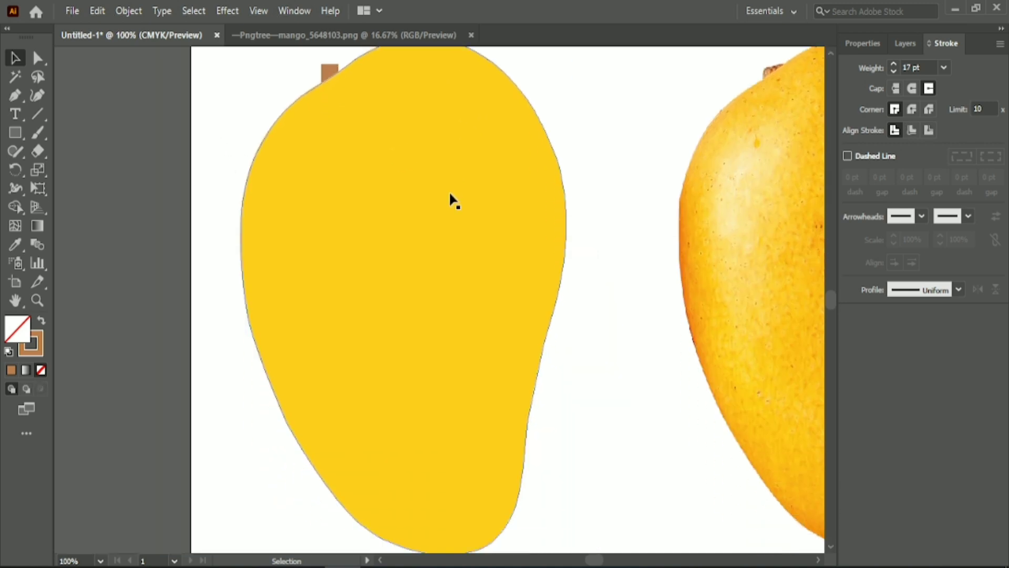
scroll(449, 190, "down", 1)
scroll(99, 128, "up", 3)
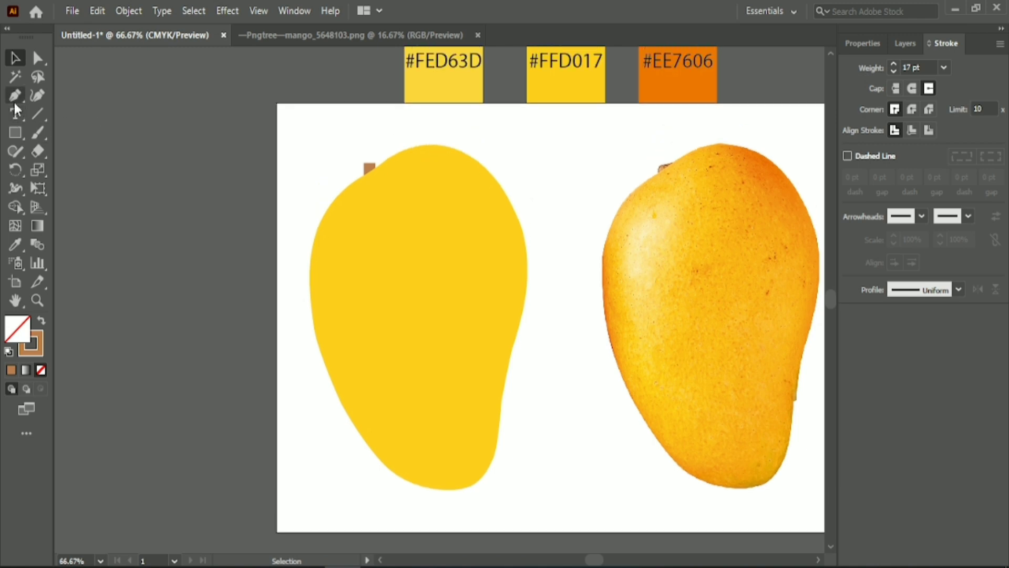
left_click(14, 100)
left_click(359, 168)
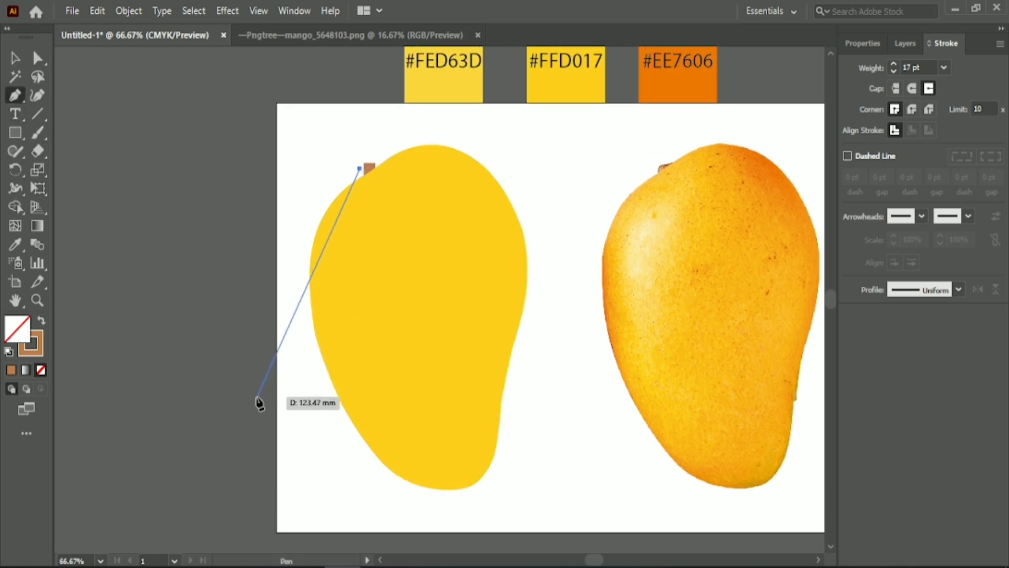
mouse_move(257, 398)
left_mouse_down()
mouse_move(156, 468)
mouse_move(138, 519)
mouse_move(125, 497)
left_mouse_up()
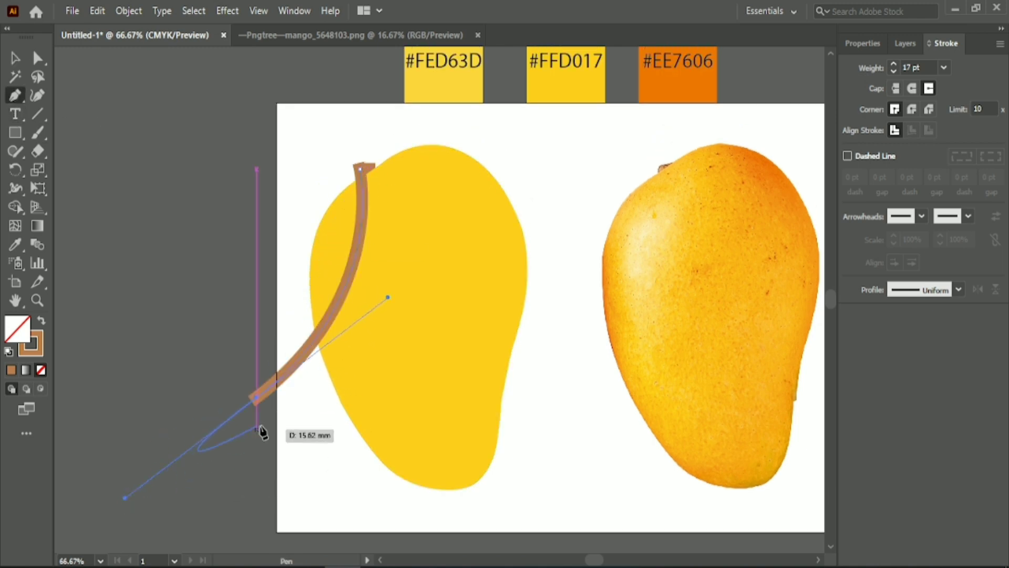
left_click(255, 399)
mouse_move(359, 168)
left_mouse_down()
mouse_move(401, 176)
mouse_move(518, 140)
mouse_move(493, 108)
left_mouse_up()
left_click(14, 57)
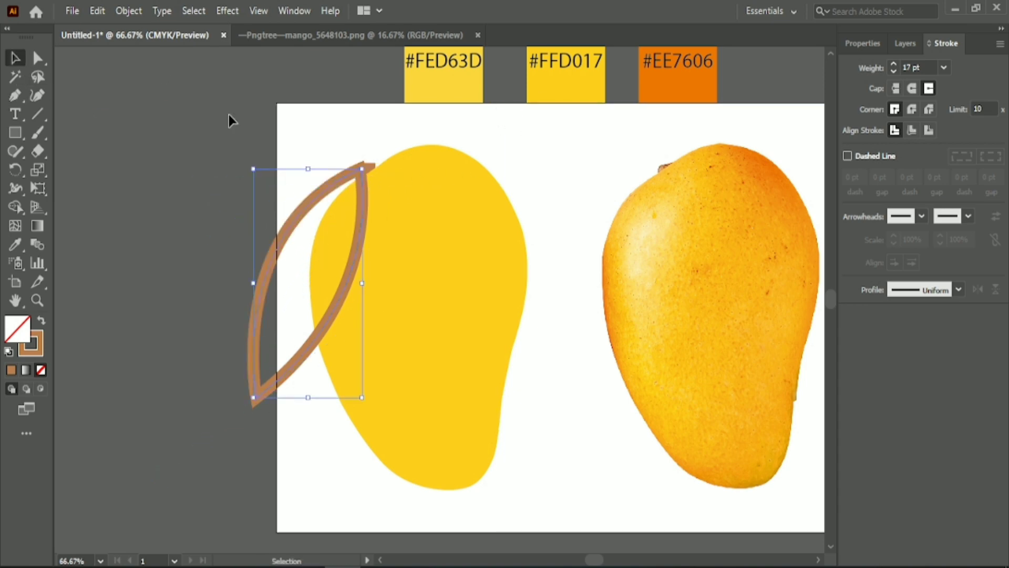
Swap the leaf's brown stroke for a fill with no stroke and recolour the fill with a dark green swatch
key("shift+x")
left_click(862, 44)
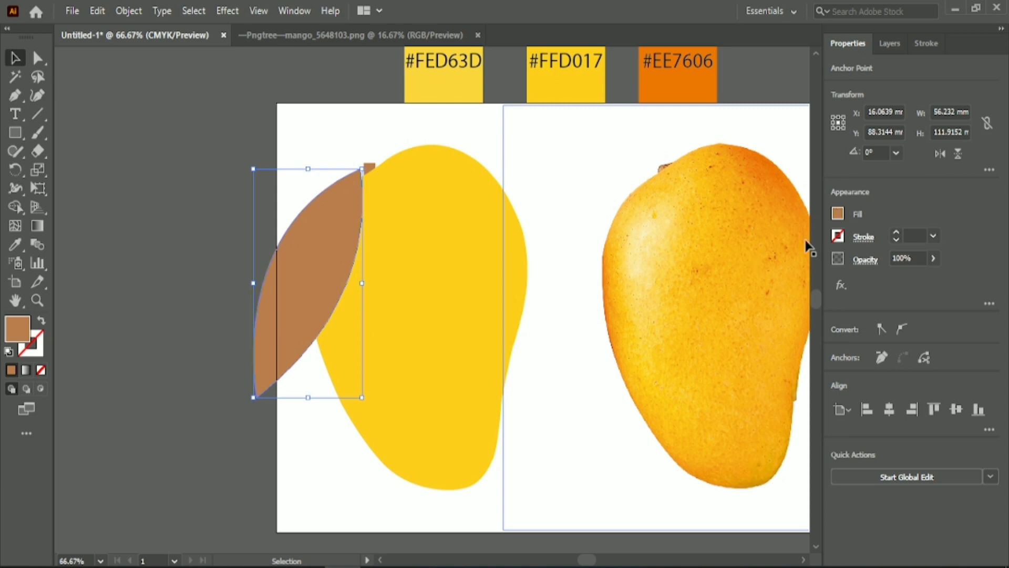
left_click(838, 214)
left_click(745, 241)
left_click(709, 279)
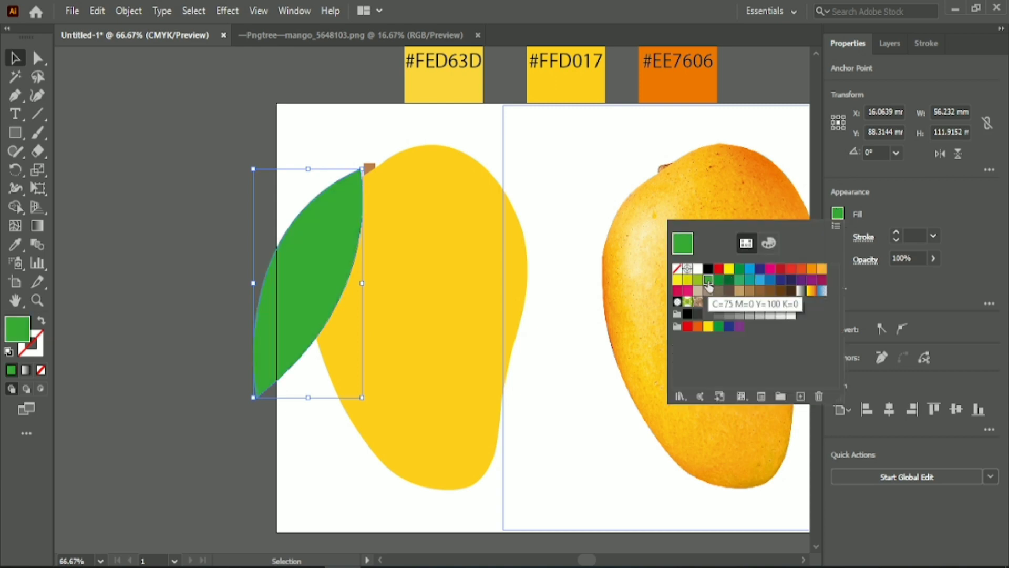
left_click(729, 280)
Lighten the leaf's green fill by setting black to 0% and lowering cyan slightly in the colour mixer
left_click(768, 243)
left_click_drag(742, 334, 716, 333)
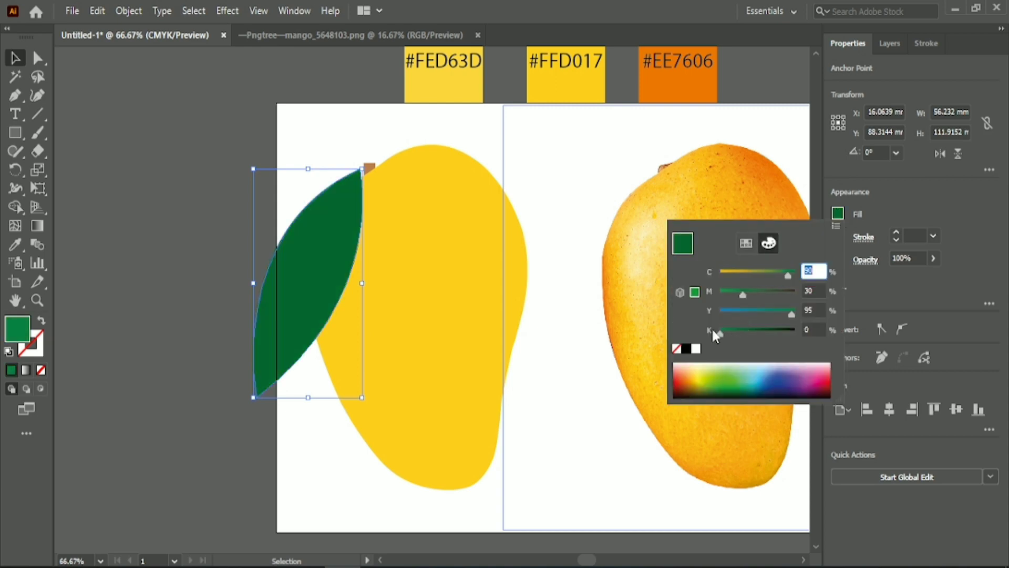
left_click_drag(780, 277, 783, 277)
left_click(498, 141)
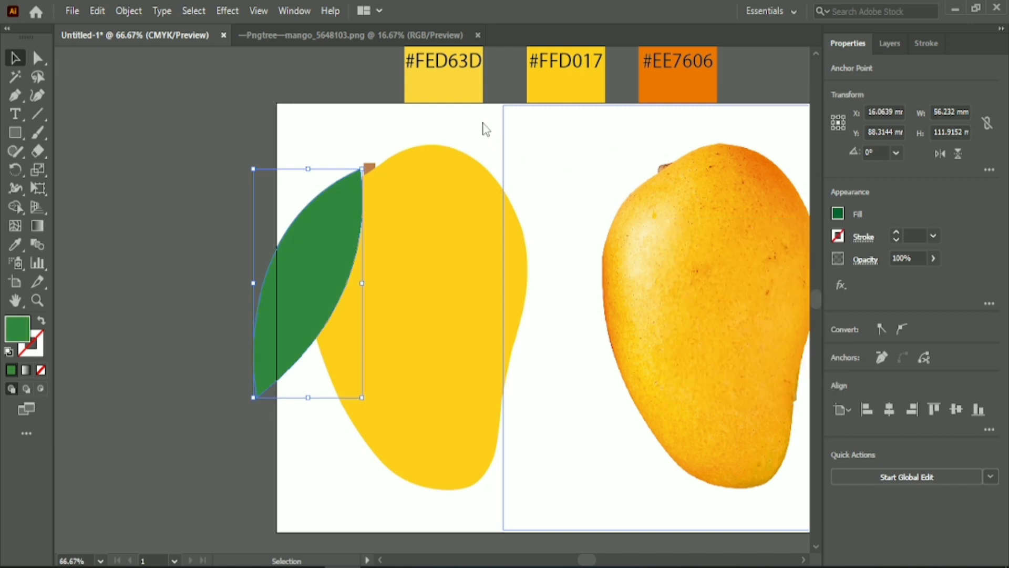
Round the leaf's upper tip with a corner radius of about 4 mm and reselect the whole leaf
left_click(38, 59)
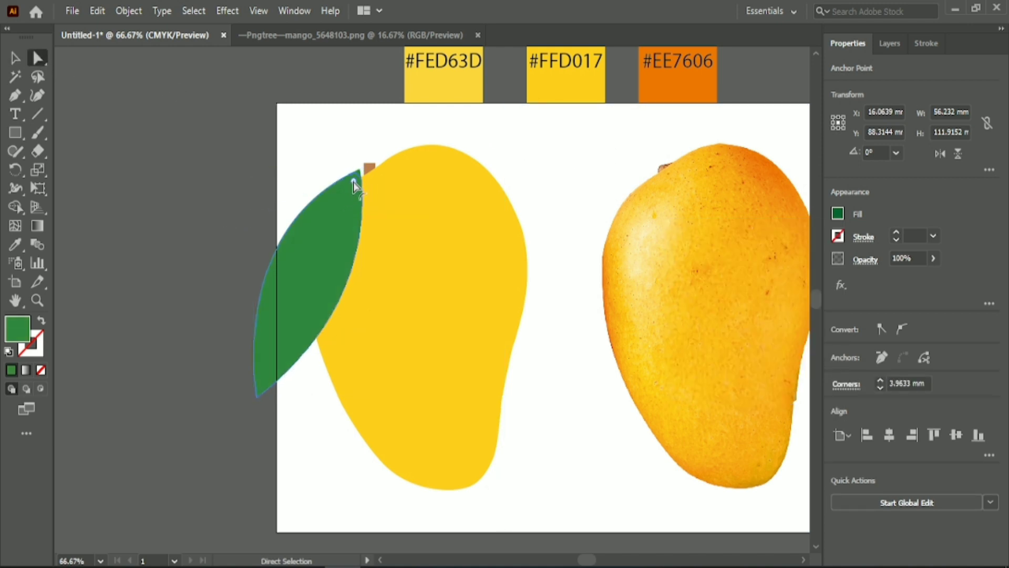
left_click(15, 58)
left_click(317, 295)
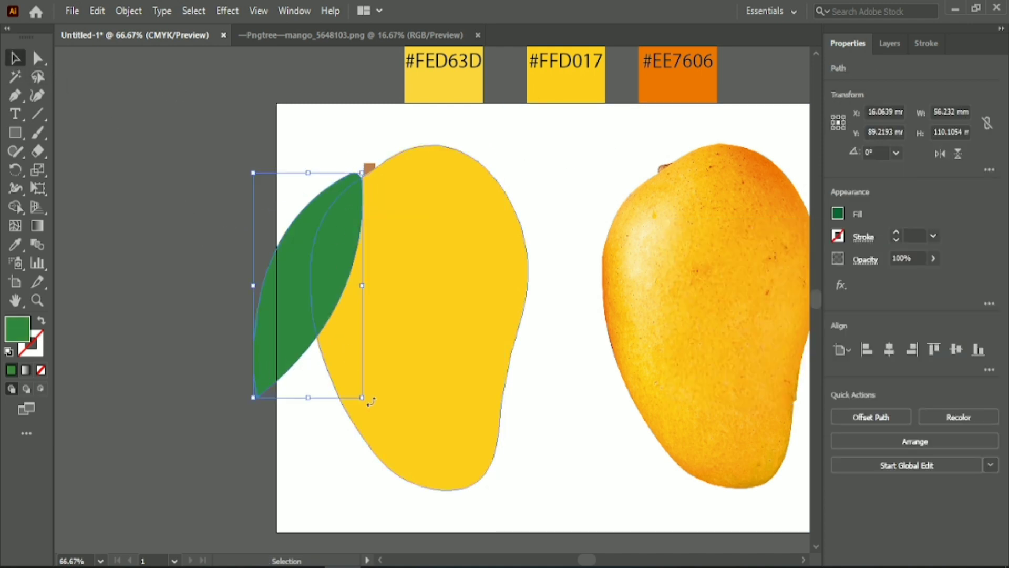
Rotate the leaf about 10° clockwise and nudge it so that its upper tip lies below the stem
left_click_drag(360, 400, 346, 400)
key("Up")
key("Up")
key("Up")
key("Up")
key("Up")
key("Up")
key("Up")
key("Up")
key("Up")
key("Up")
key("Up")
key("Up")
key("Left")
key("Left")
key("Left")
key("Left")
key("Left")
key("Left")
key("Left")
key("Left")
key("Left")
key("Left")
key("Left")
key("Left")
key("Left")
key("Left")
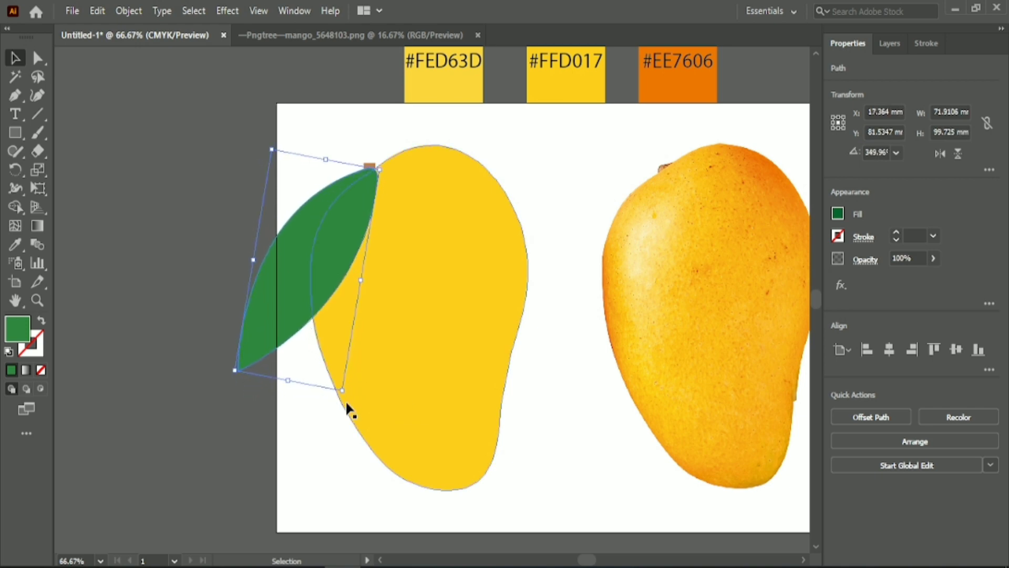
key("Left")
key("Left")
key("Left")
key("Left")
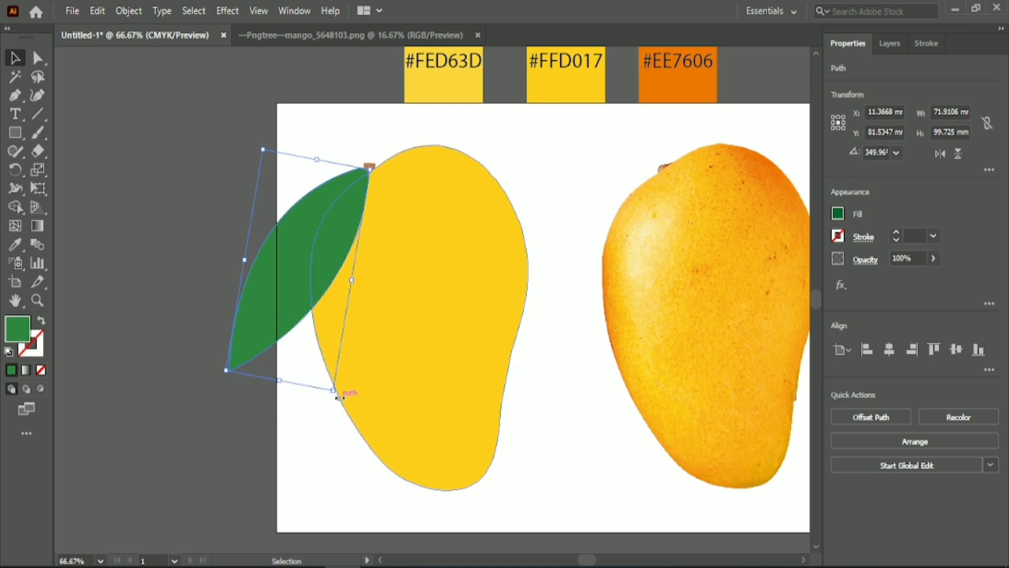
Rotate the leaf back counterclockwise to hang more steeply and shift it so that its upper tip meets the stem
left_click_drag(339, 397, 365, 413)
mouse_move(291, 285)
left_mouse_down()
mouse_move(299, 302)
mouse_move(302, 294)
left_mouse_up()
left_click(176, 235)
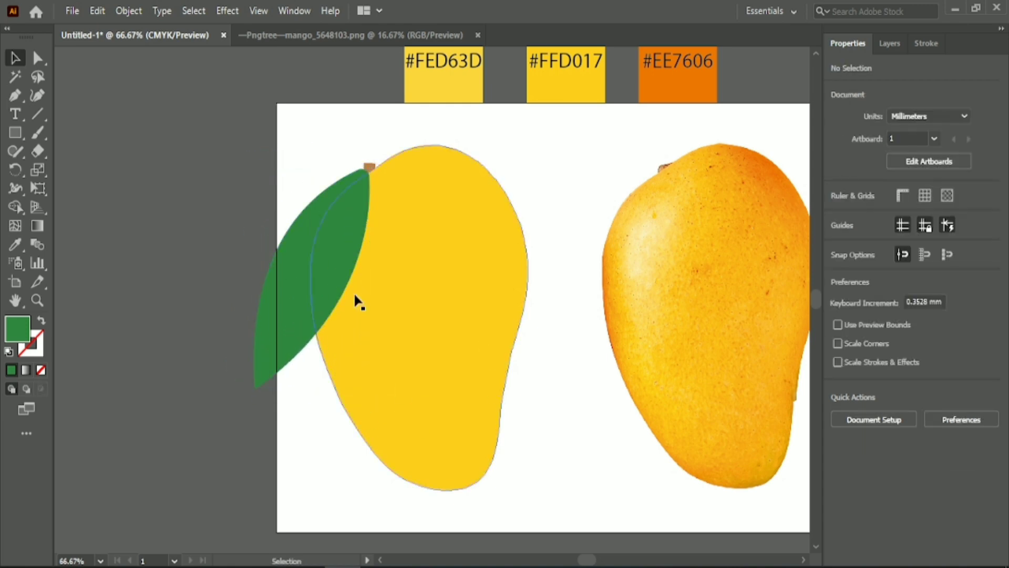
Draw a gently curved midrib from the leaf's upper tip to its lower tip with the Pen tool
left_click(14, 93)
scroll(274, 261, "up", 2)
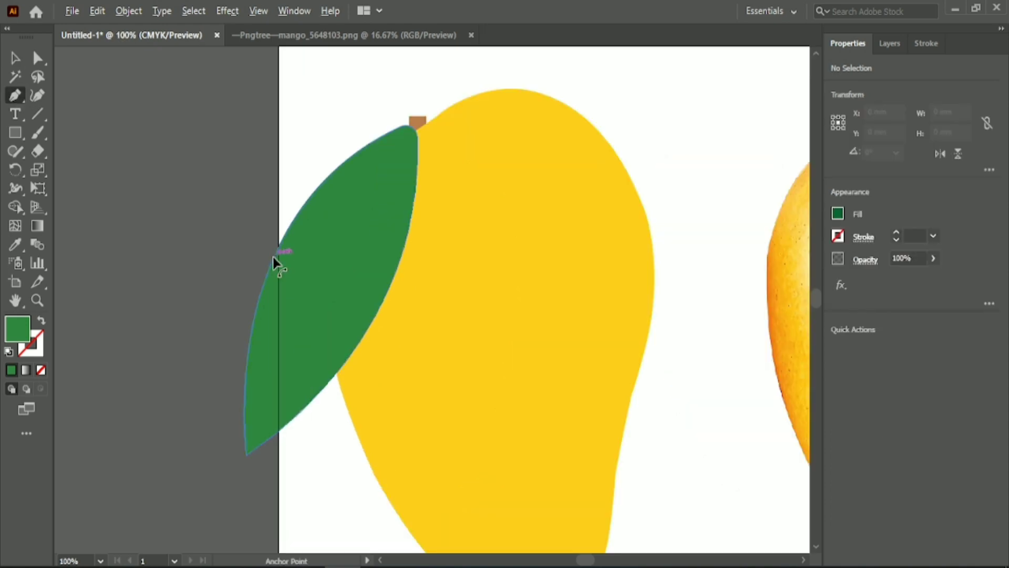
left_click(410, 127)
left_click_drag(247, 451, 210, 547)
left_click(246, 451)
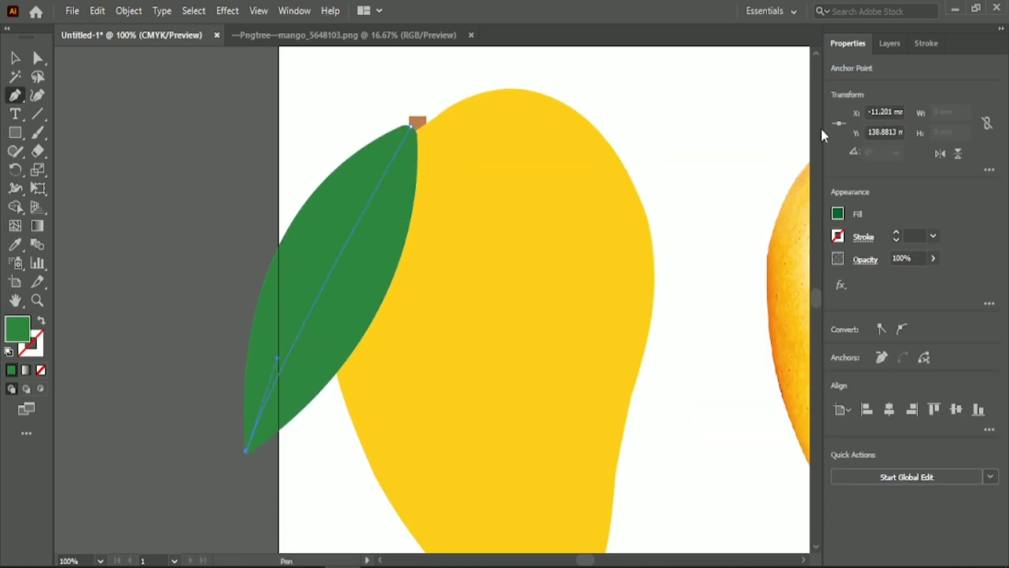
Recolour the midrib olive green (C 61, M 30, Y 95, K 0) and turn it into a 1 pt stroke with no fill
left_click(833, 213)
left_click_drag(767, 275, 758, 271)
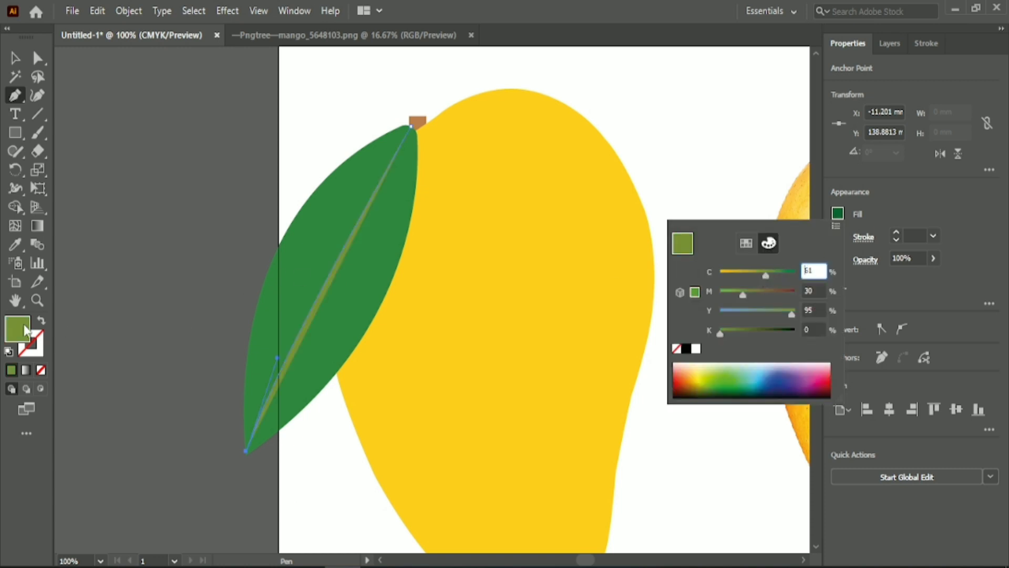
left_click(41, 321)
left_click(41, 321)
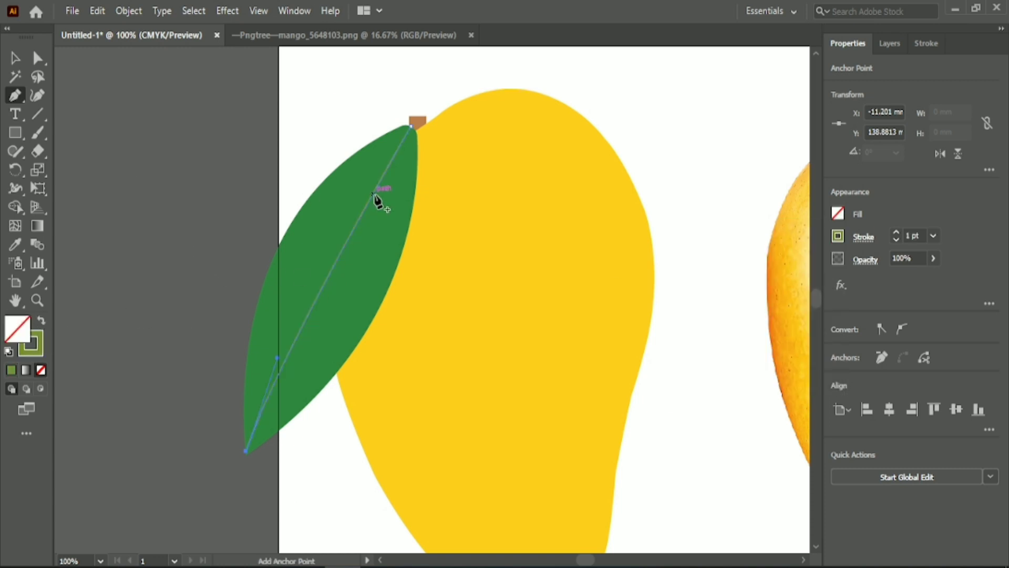
Draw two curved side veins from the upper part of the midrib, one down the leaf's right half and one across its left half
left_click_drag(373, 193, 375, 250)
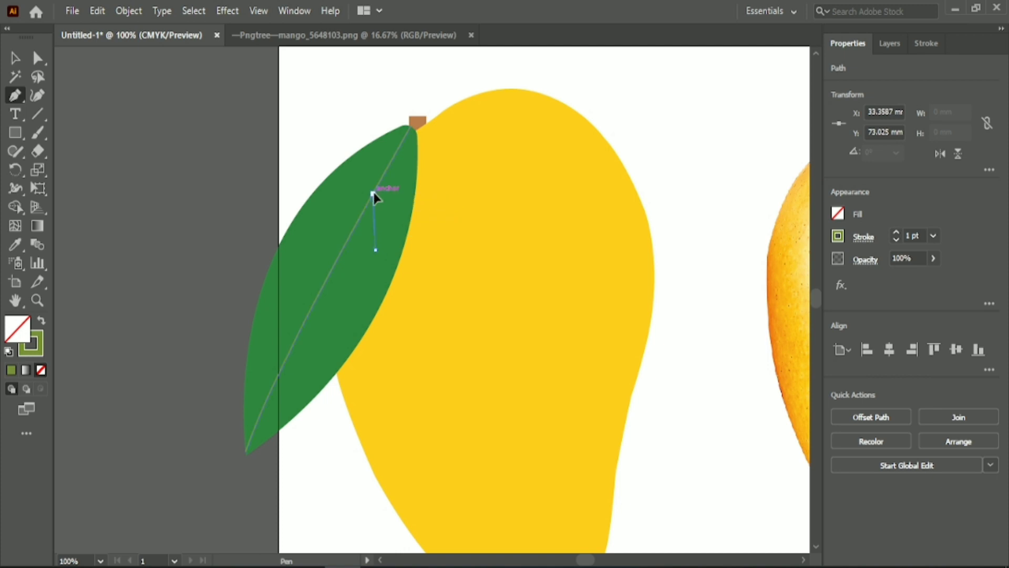
left_click(374, 194)
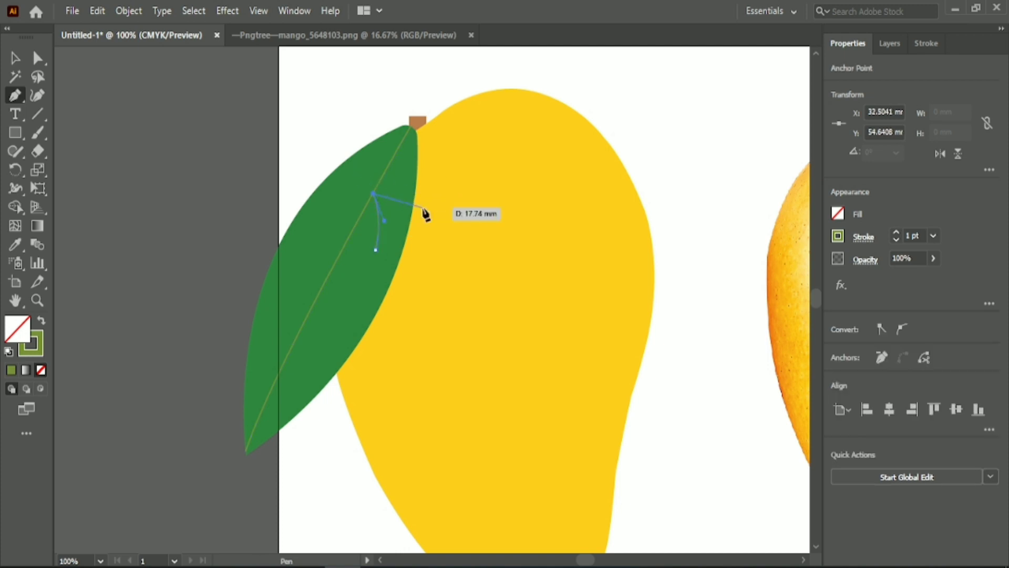
left_click_drag(390, 165, 360, 164)
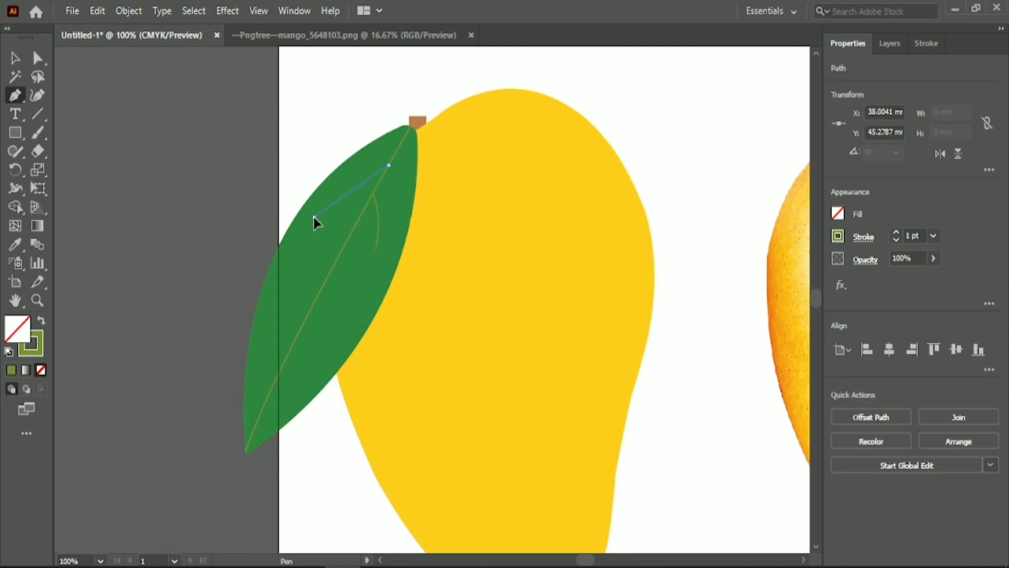
left_click(315, 217)
mouse_move(267, 271)
left_mouse_down()
mouse_move(280, 271)
mouse_move(255, 286)
left_mouse_up()
left_click(314, 216)
key("Escape")
Draw two more curved veins from the middle of the midrib, one towards the left edge and a lower one towards the right edge
left_click(352, 227)
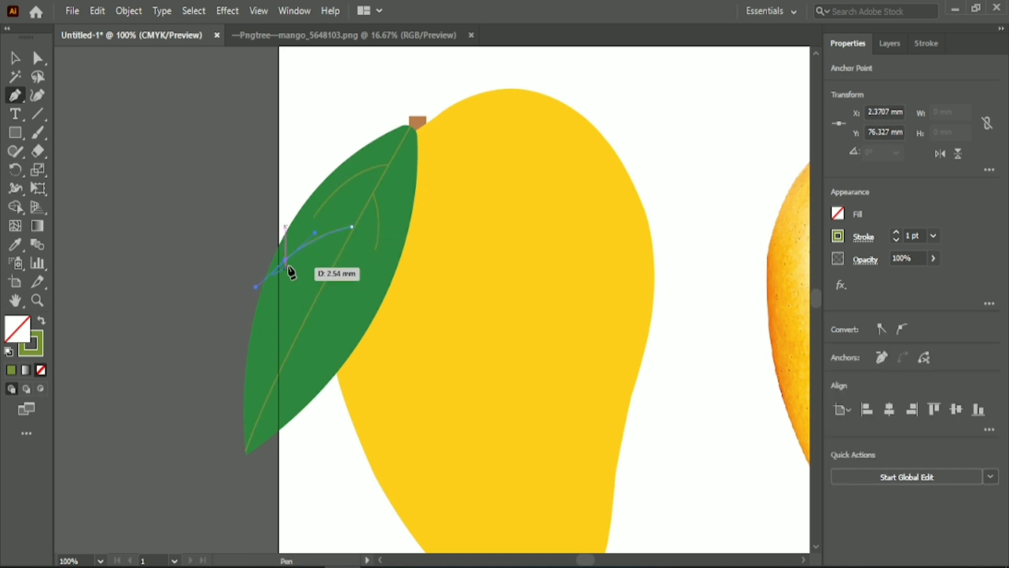
left_click(285, 260)
key("Escape")
left_click(336, 262)
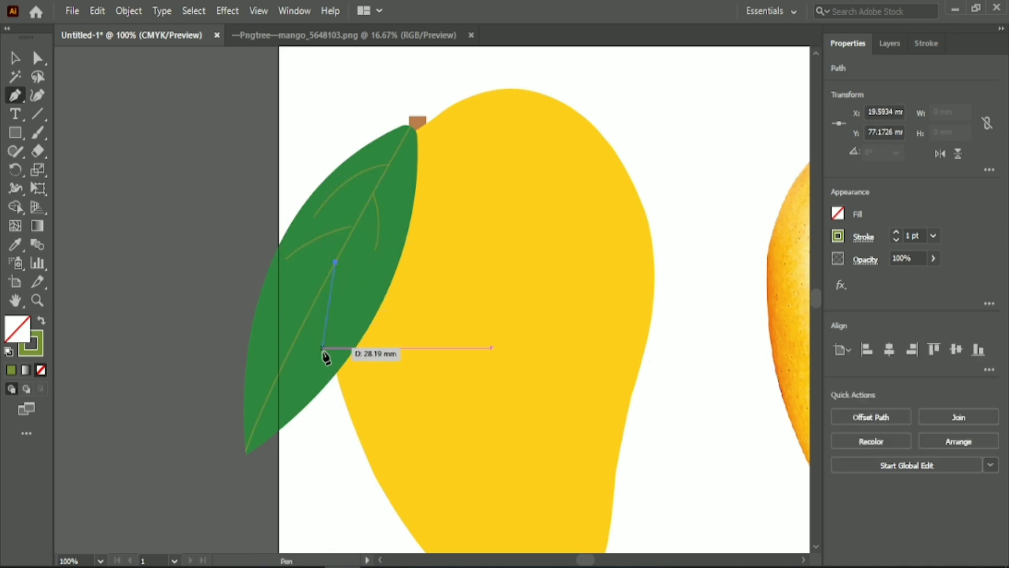
left_click_drag(331, 347, 312, 399)
left_click(331, 346)
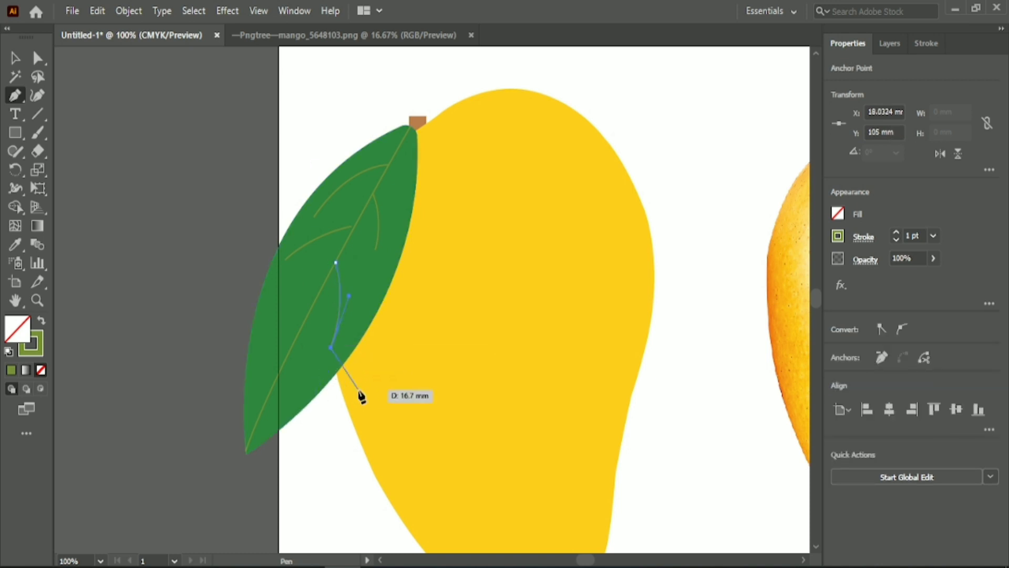
Draw a short curved vein from just below the leaf's upper tip down along its right edge
left_click(398, 149)
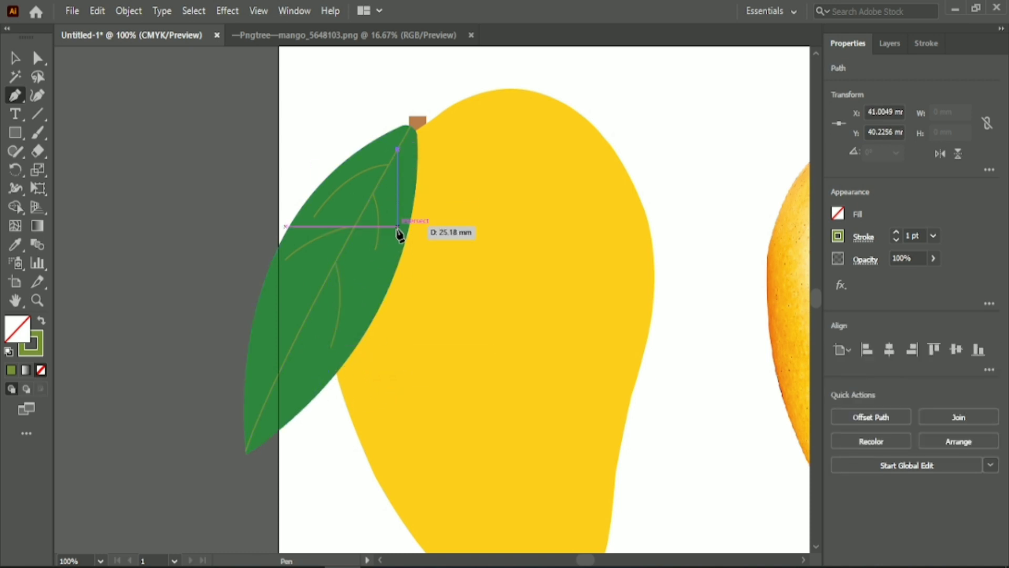
left_click_drag(396, 226, 383, 275)
left_click(397, 226)
key("Escape")
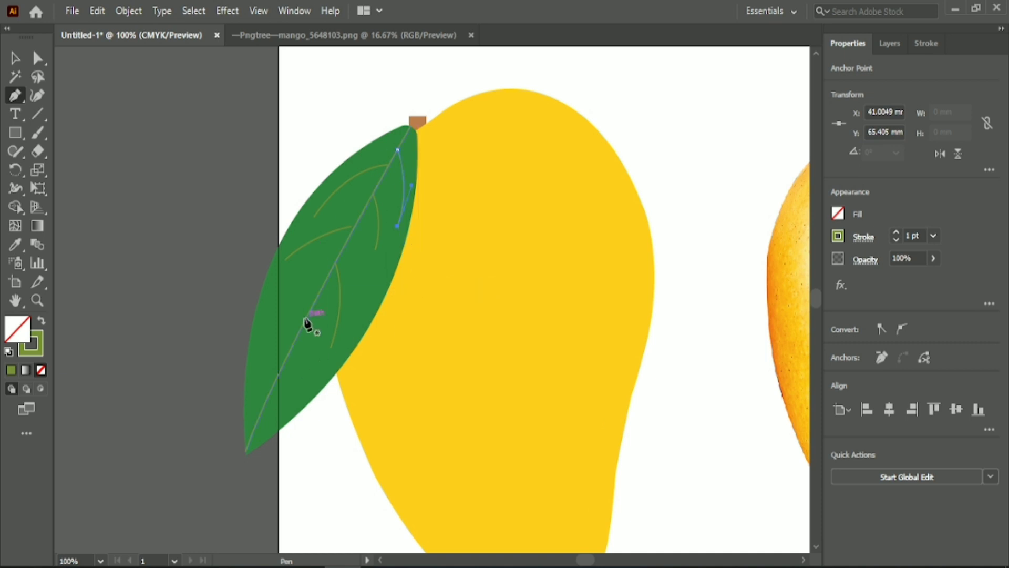
Draw two curved veins from the lower part of the midrib, one on each side of the leaf
left_click(315, 303)
left_click_drag(260, 371, 258, 380)
left_click_drag(242, 429, 234, 467)
left_click(260, 371)
key("Escape")
left_click(292, 347)
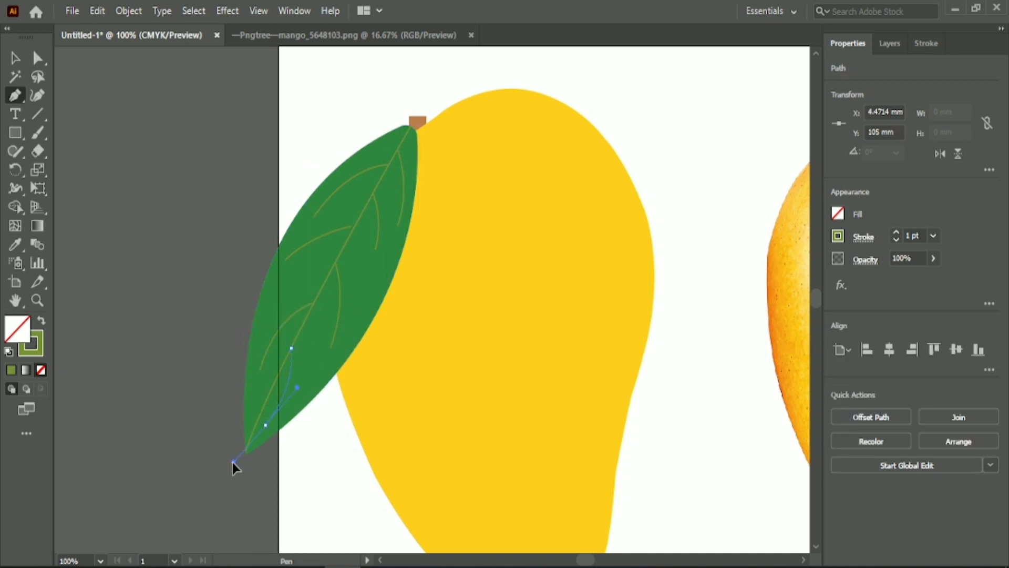
left_click(267, 425)
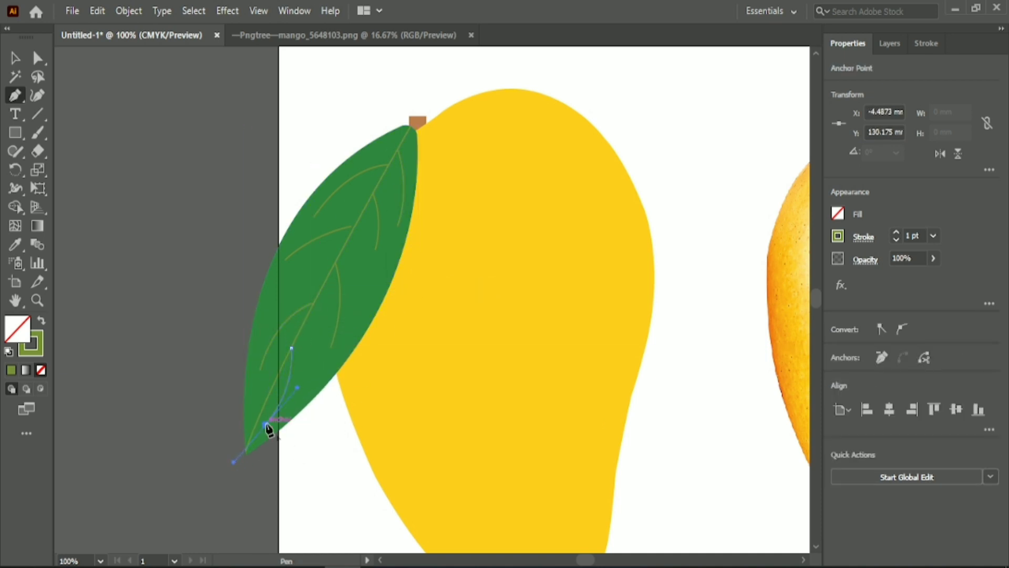
Add a curved vein towards the leaf's left edge from the midrib point where the middle right vein starts
left_click(336, 263)
left_click(268, 304)
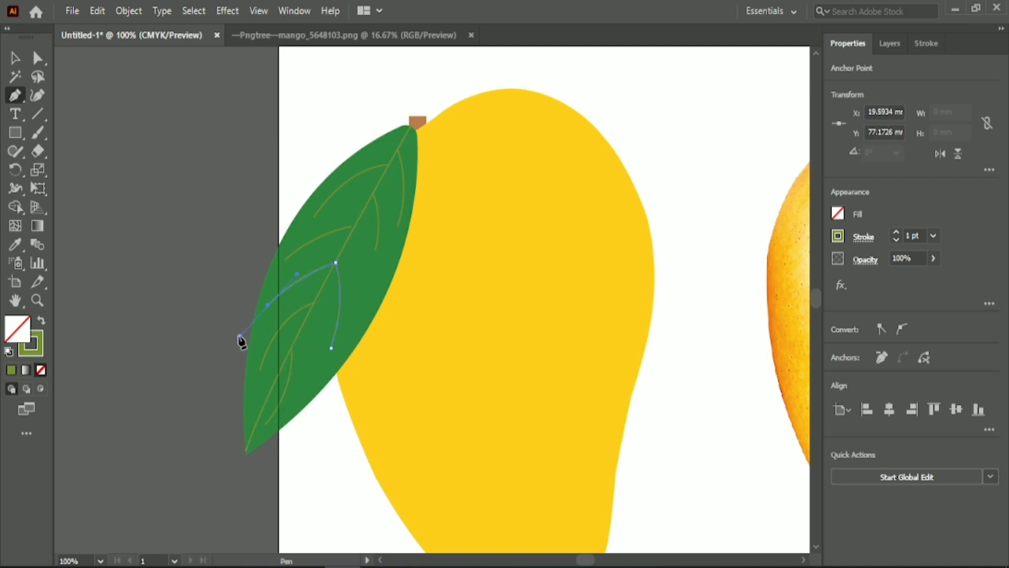
key("ctrl+z")
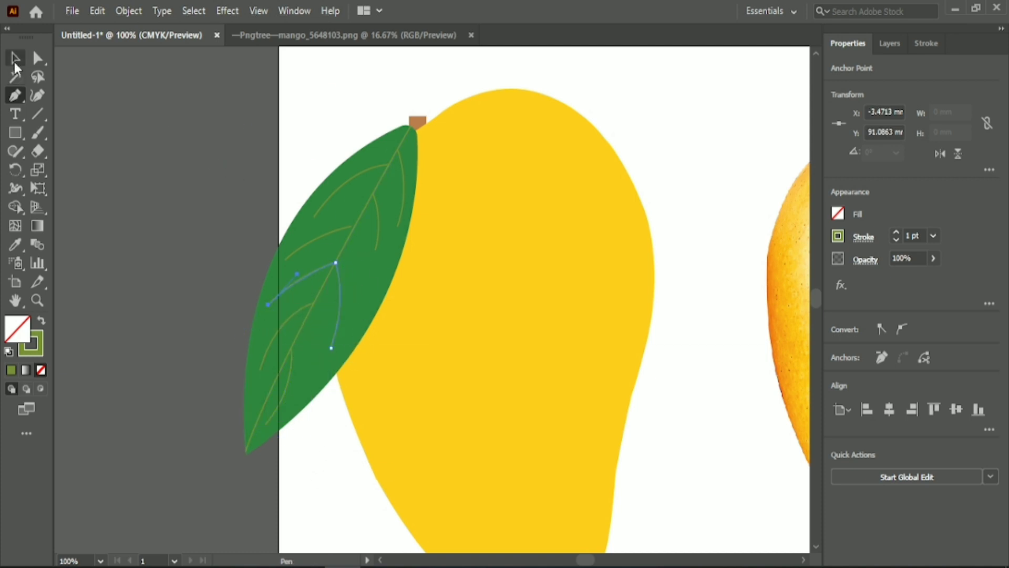
left_click(15, 62)
left_click(151, 212)
key("p")
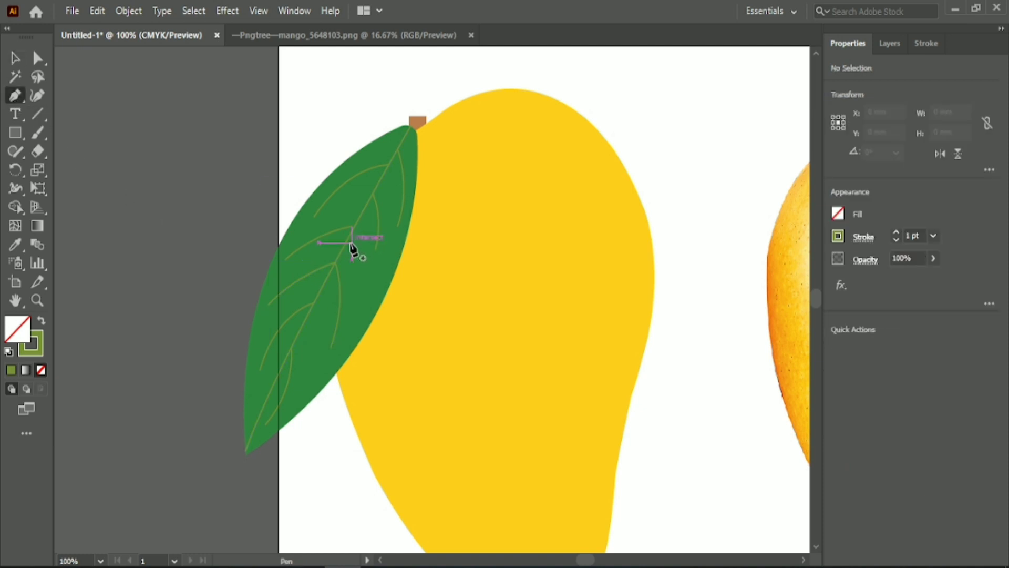
Extend the middle left vein with a matching right-hand branch and shift the pair slightly right onto the midrib
left_click(352, 226)
left_click_drag(359, 295, 349, 332)
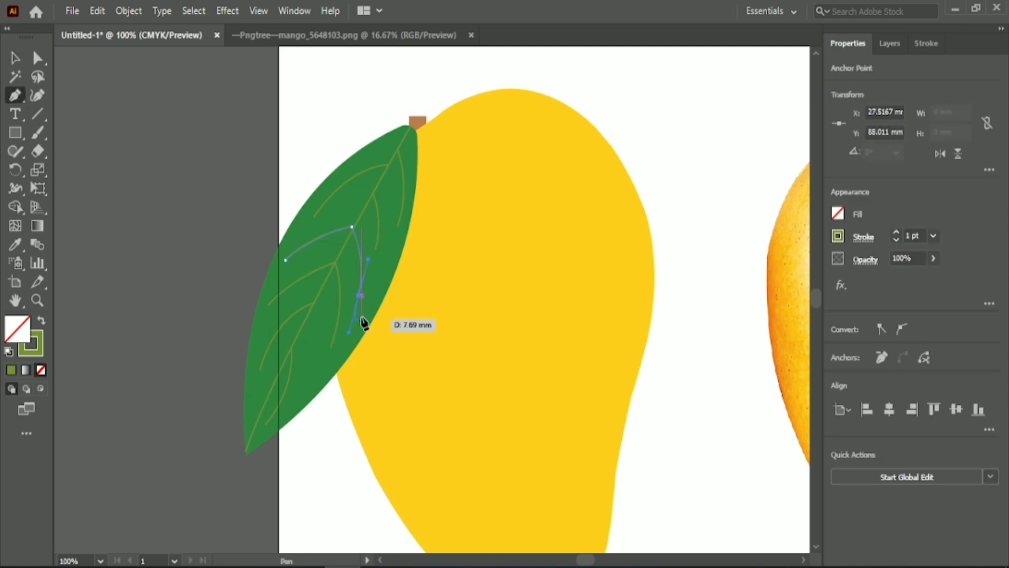
key("v")
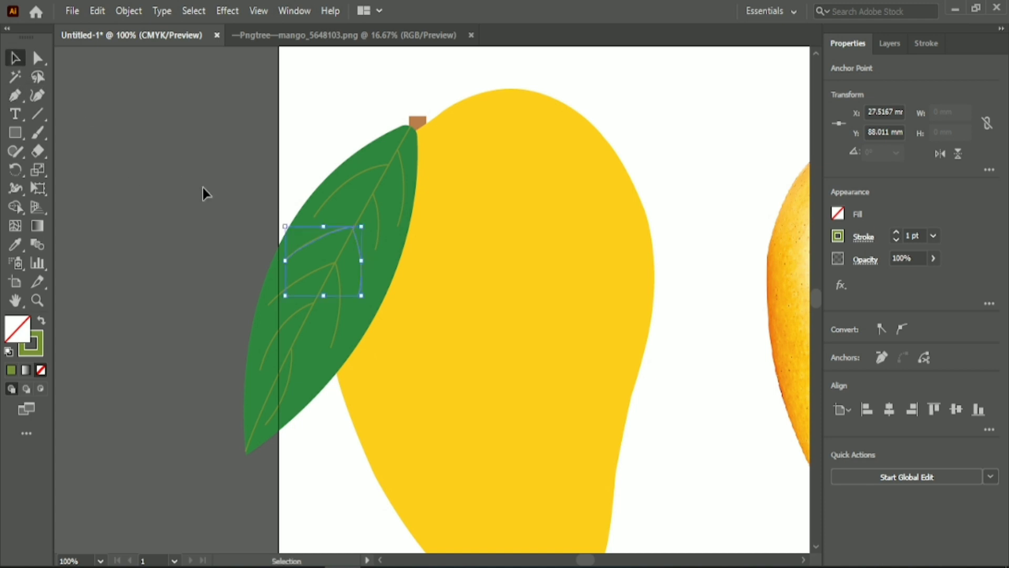
left_click(227, 196)
left_click(361, 269)
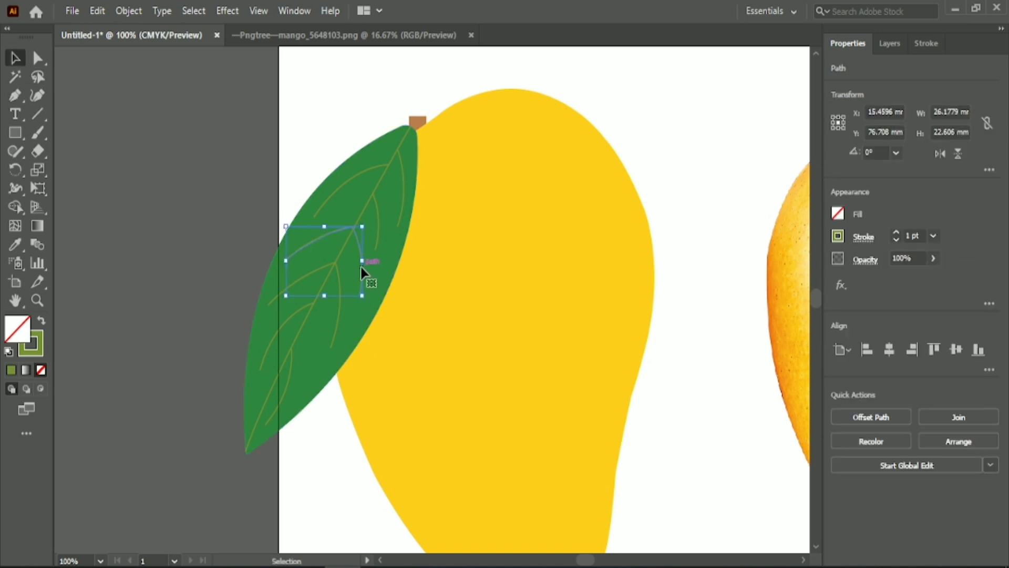
left_click(160, 206)
Draw a circle about 56 mm in diameter on the mango's lower half with the Ellipse tool
left_click_drag(584, 560, 589, 561)
scroll(149, 226, "down", 3)
left_click_drag(17, 134, 86, 171)
left_click_drag(356, 221, 521, 388)
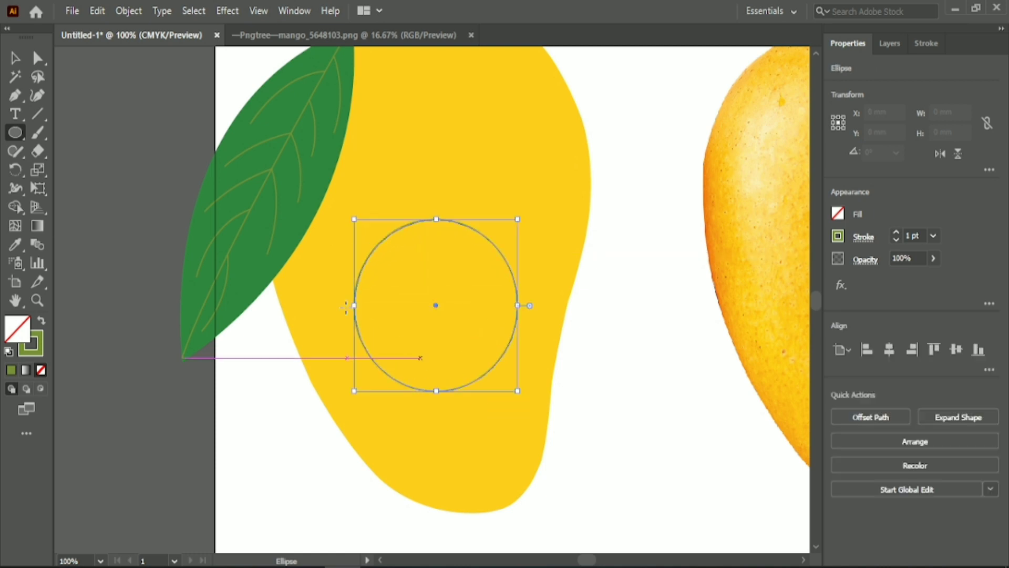
Give the circle the #FED63D sample's fill without a stroke and move it to the empty area left of the artboard
key("v")
key("ctrl+minus")
scroll(486, 393, "up", 2)
key("i")
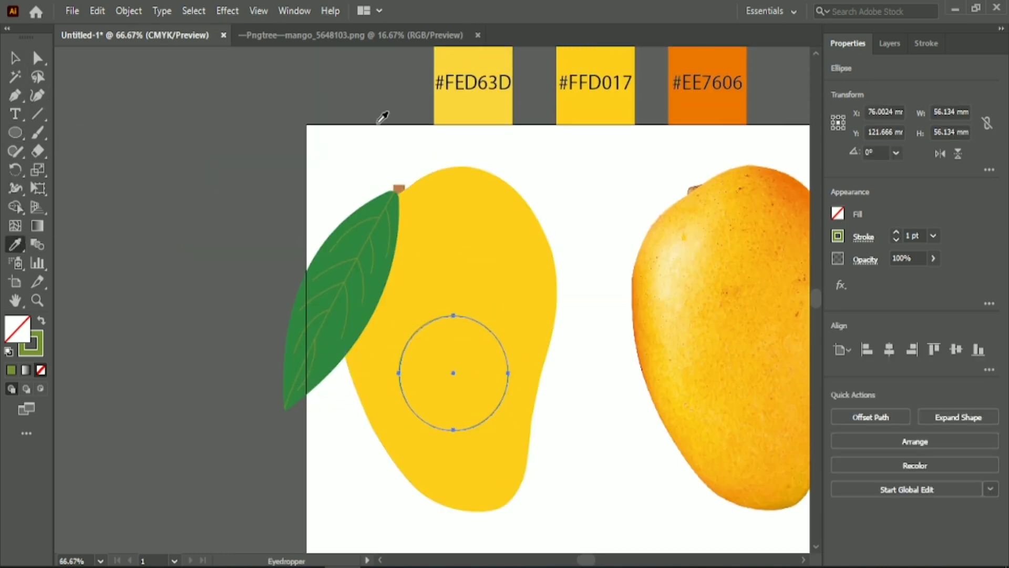
left_click(472, 103)
left_click(16, 65)
left_click_drag(419, 361, 129, 186)
Stretch the circle into a tall oval by moving its top anchor point up and its bottom anchor point down
left_click(36, 62)
left_click_drag(164, 140, 167, 68)
left_click(167, 110)
left_click(167, 224)
left_click_drag(167, 224, 167, 289)
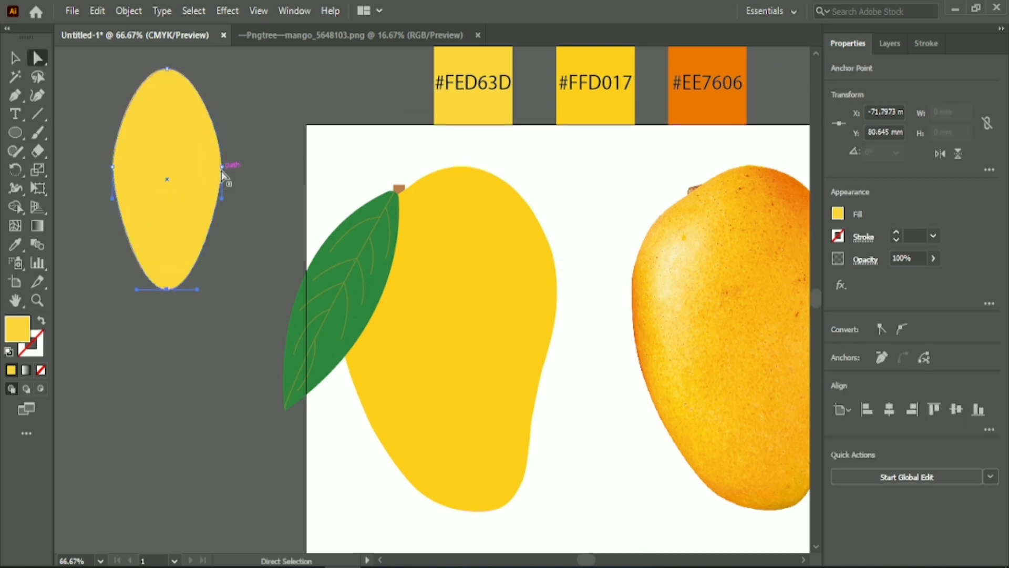
Reshape the oval into a crescent by shifting its top and bottom anchors left, its left anchor inward and its right anchor inward
left_click_drag(222, 168, 201, 178)
left_click_drag(167, 68, 123, 75)
left_click_drag(167, 289, 120, 282)
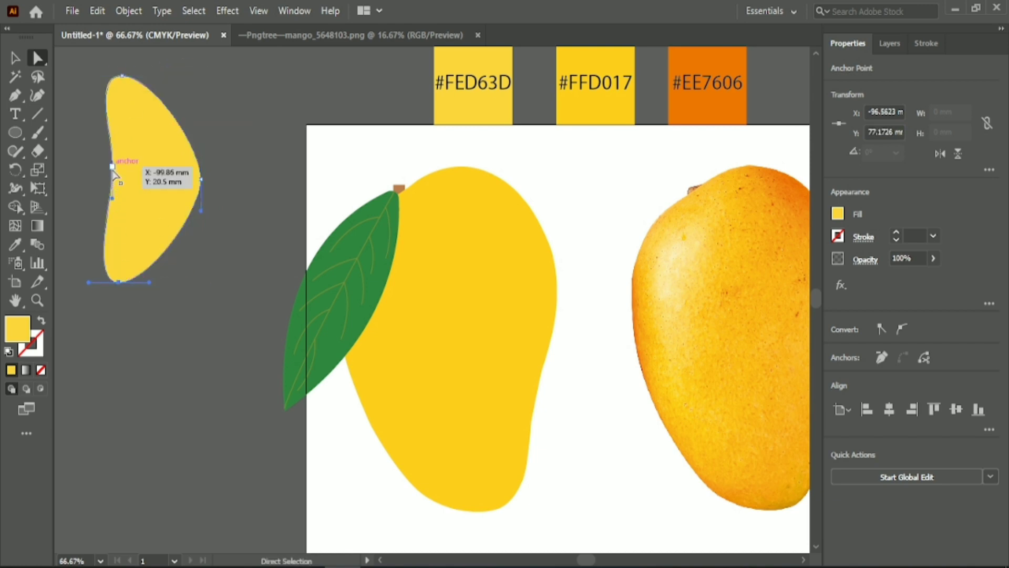
left_click_drag(113, 167, 122, 178)
left_click_drag(200, 182, 190, 188)
left_click_drag(79, 59, 129, 179)
left_click(101, 158)
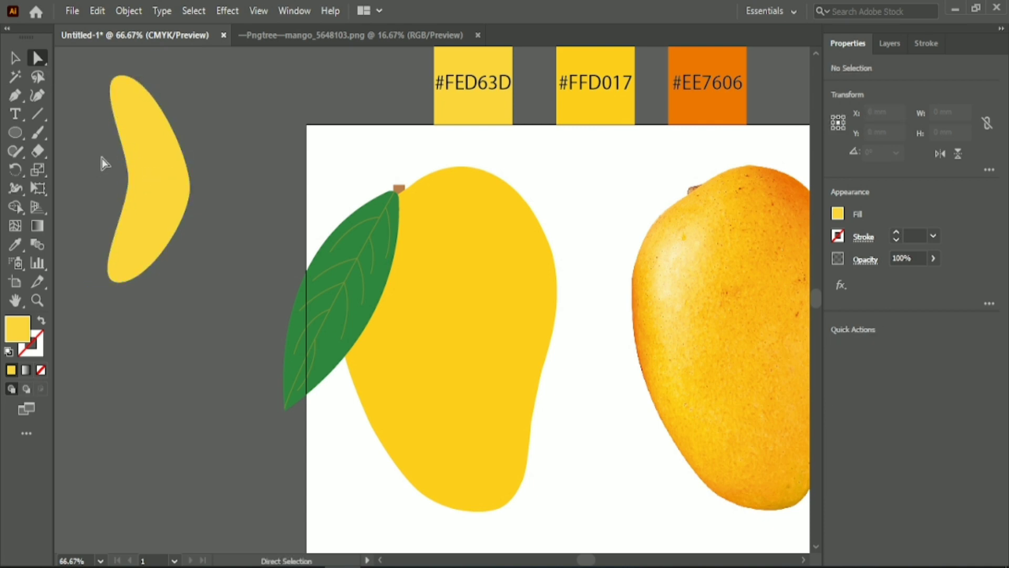
Scale the crescent down to about 47 × 30 mm and rotate it to 245° along the mango's lower-left edge
left_click(15, 58)
left_click(142, 100)
left_click_drag(190, 79, 191, 154)
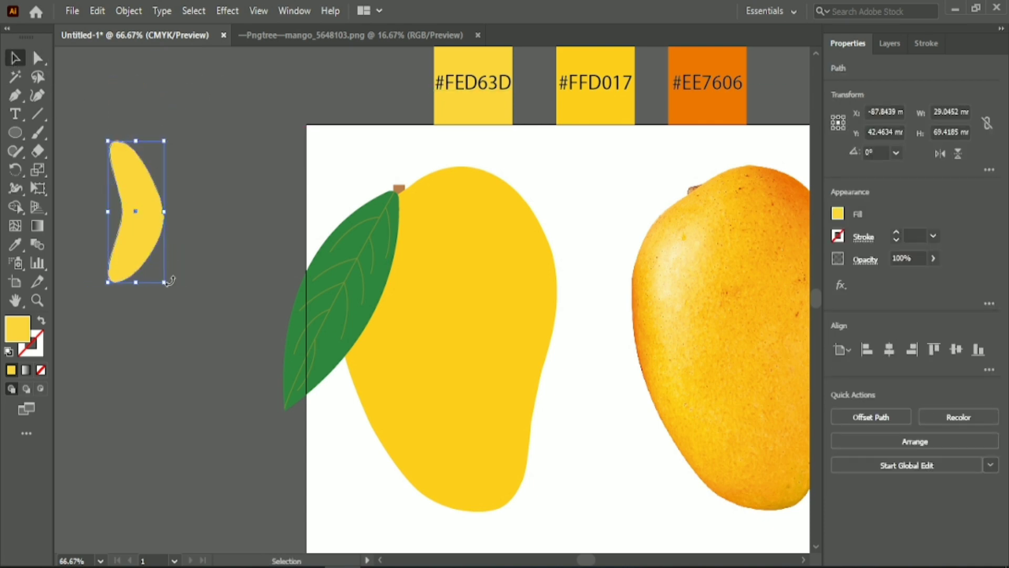
left_click_drag(174, 288, 430, 464)
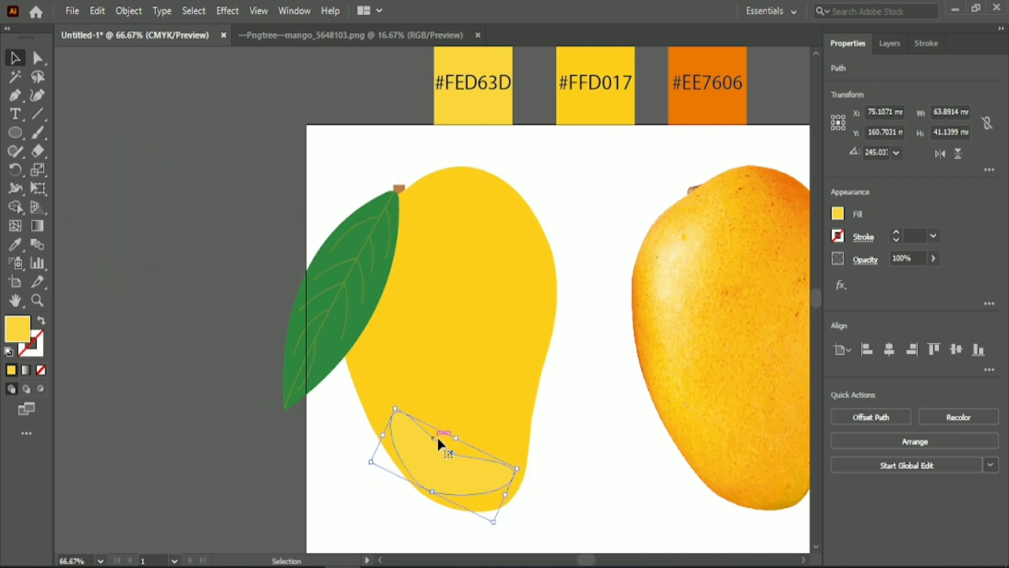
left_click_drag(399, 412, 431, 462)
Slim the crescent highlight by moving its lower edge anchor inward, and shift it slightly down towards the mango's bottom edge
key("a")
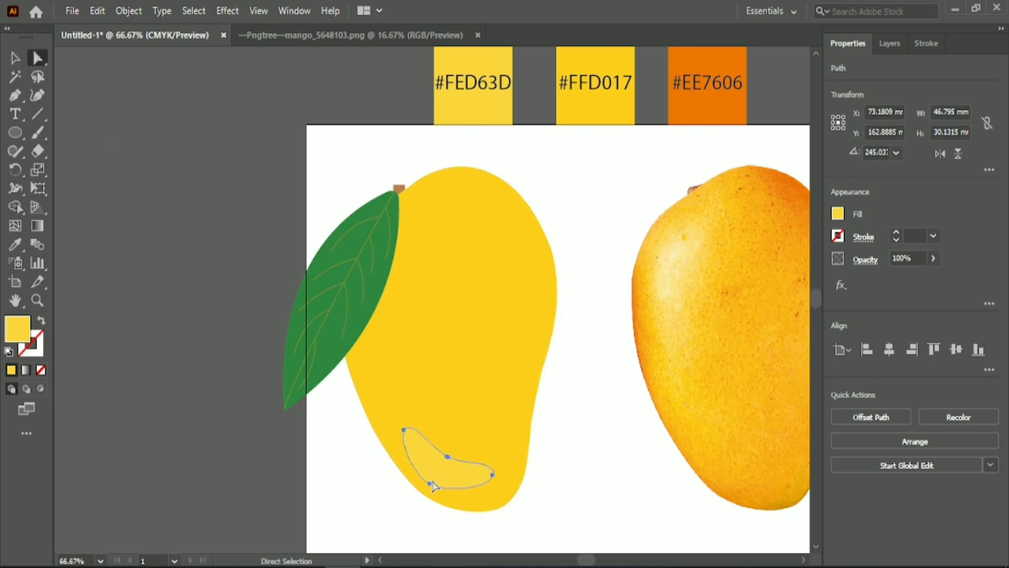
left_click(429, 482)
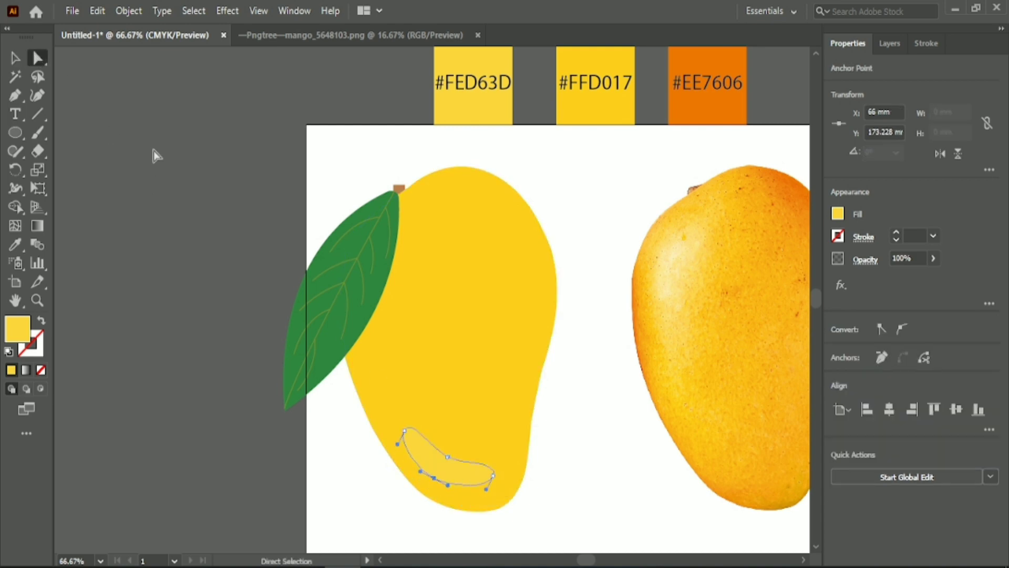
key("v")
left_click_drag(442, 477, 443, 478)
left_click(329, 472)
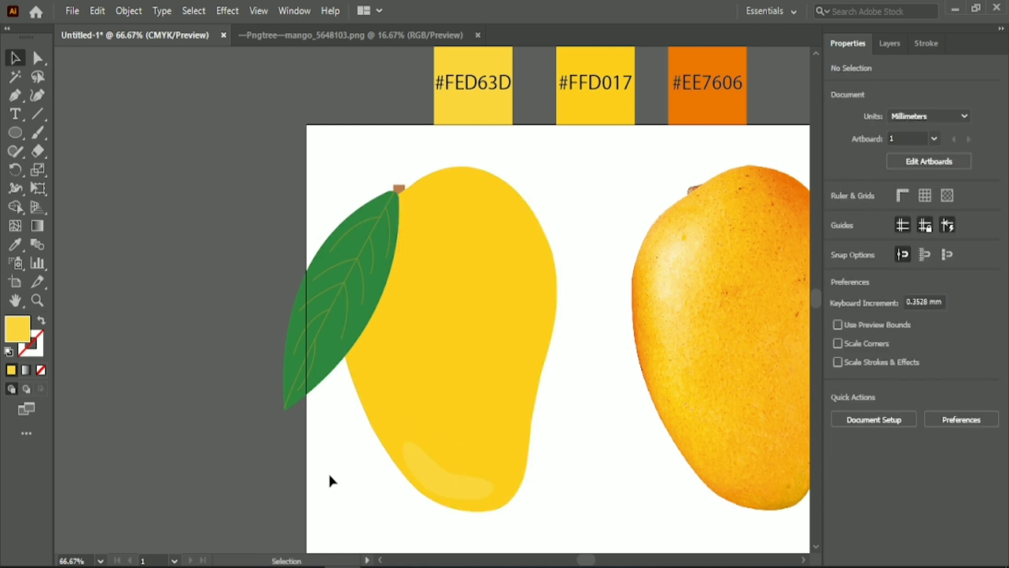
Turn the mango body into a gradient mesh, adding mesh points from its upper part down to the lower-left area
left_click(481, 297)
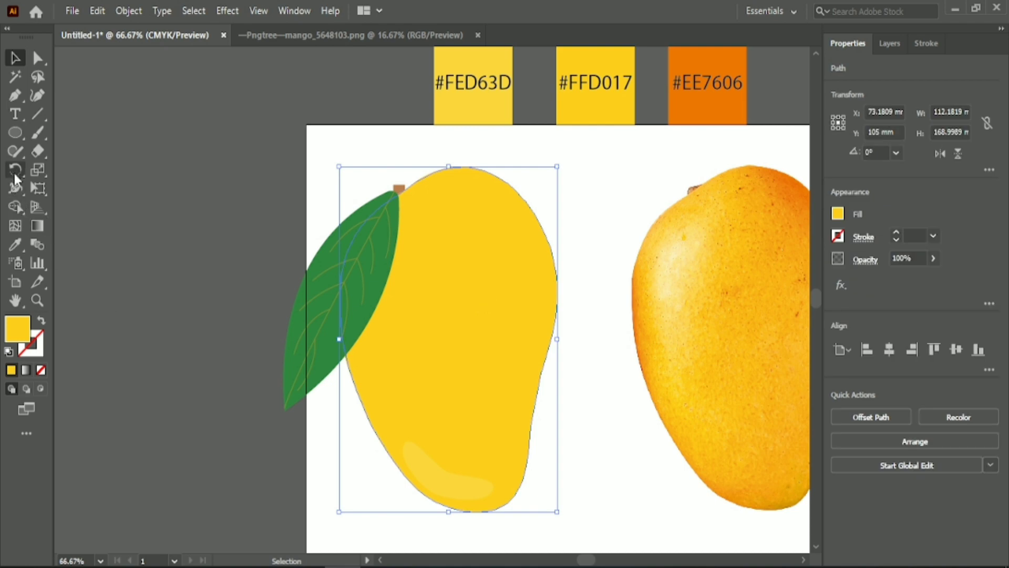
left_click(15, 226)
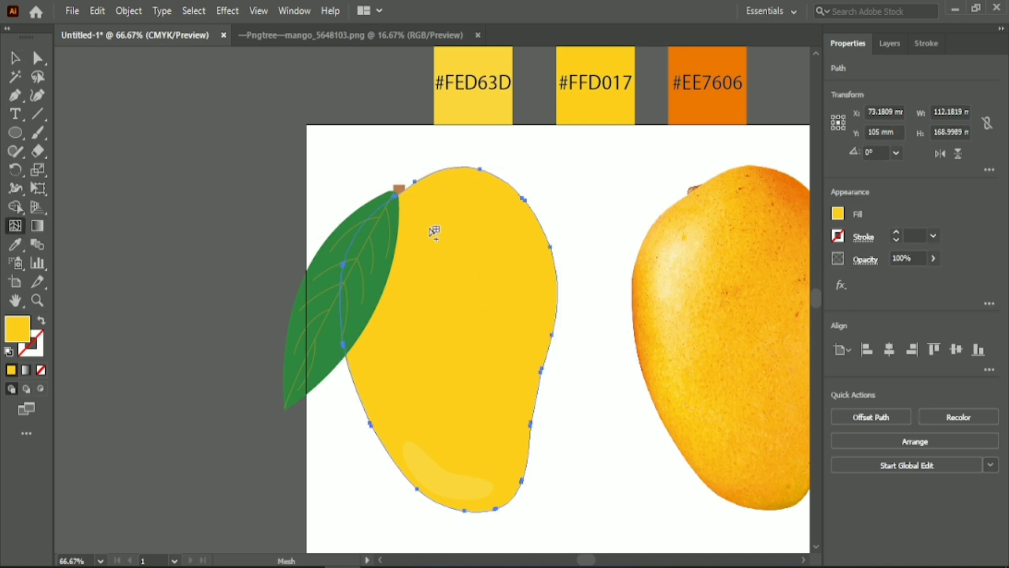
left_click(483, 209)
left_click(478, 255)
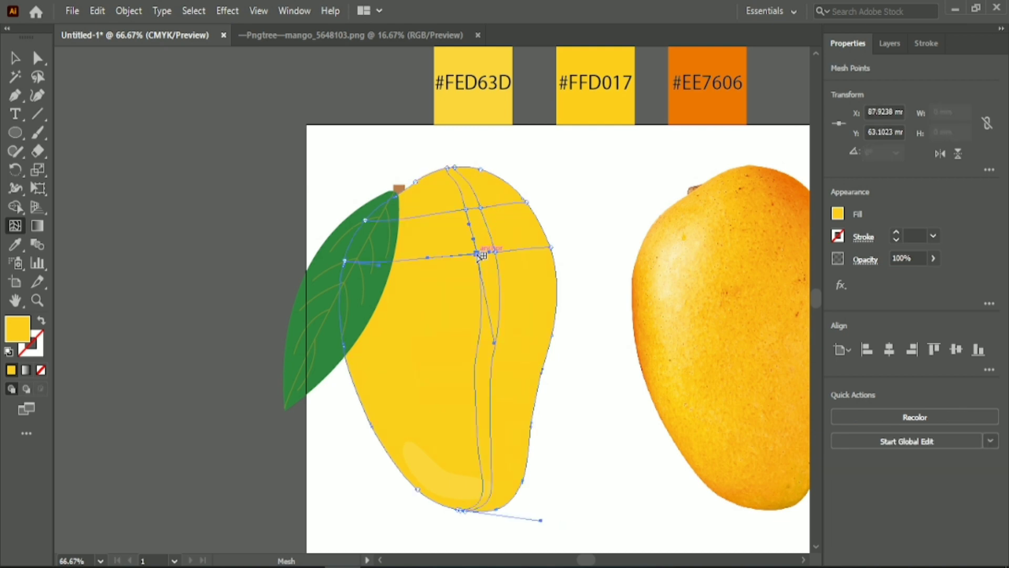
left_click(373, 353)
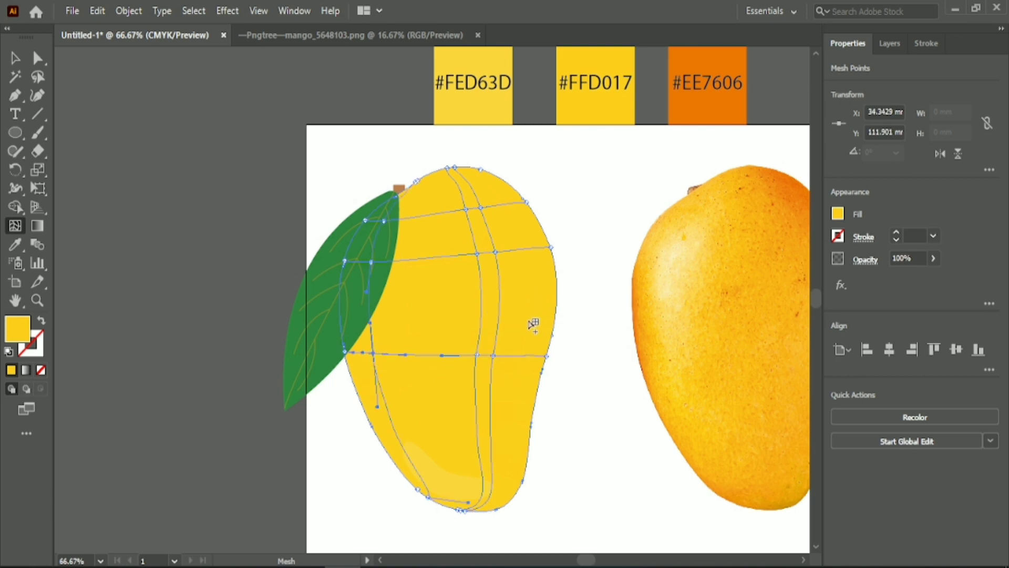
left_click(473, 304)
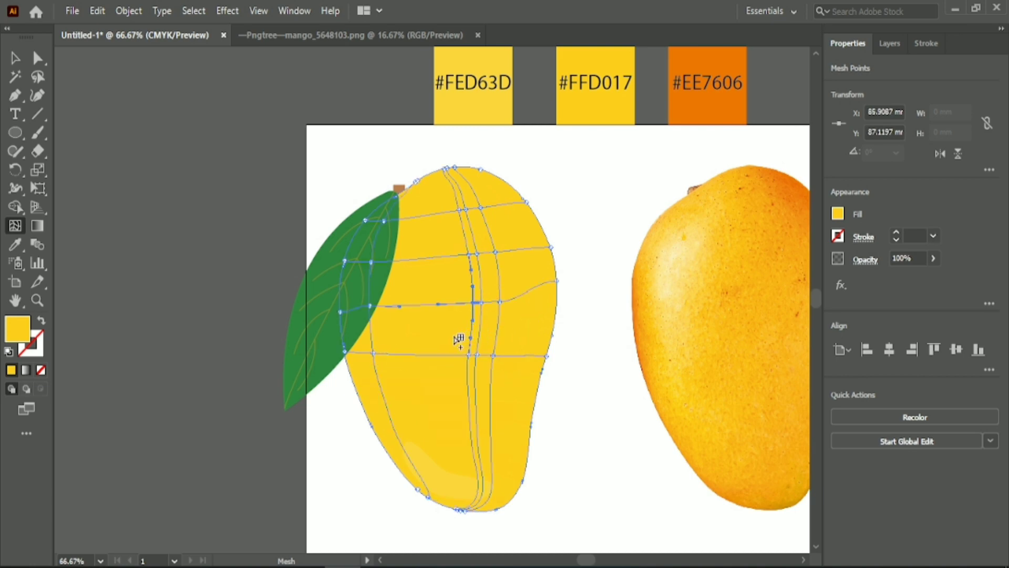
left_click(450, 398)
left_click(426, 328)
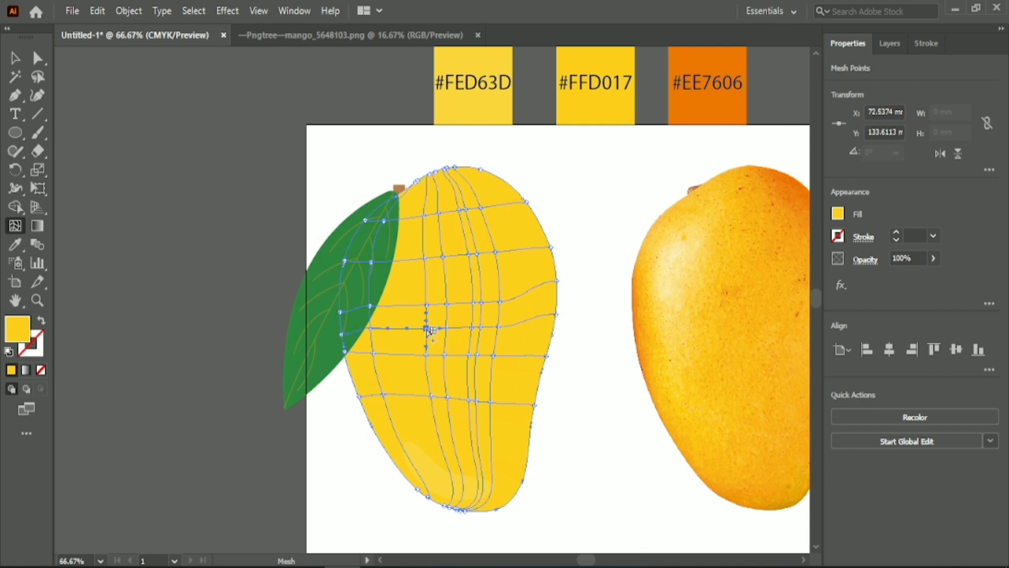
left_click(428, 448)
Lasso the mesh points along the mango's top and upper-right edge and colour them with the #EE7606 orange swatch
left_click(37, 76)
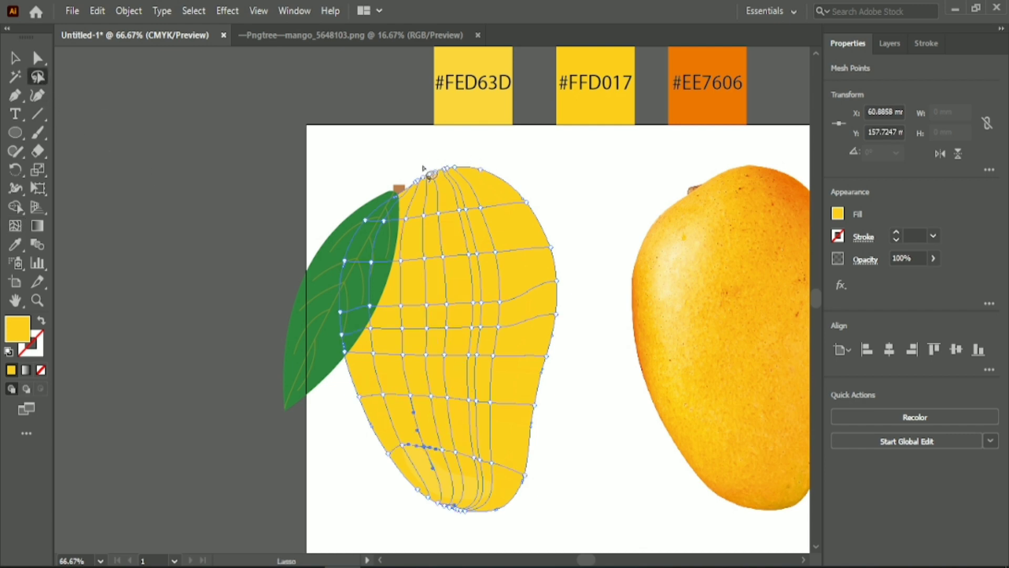
mouse_move(563, 343)
left_mouse_down()
mouse_move(518, 166)
mouse_move(424, 167)
left_mouse_up()
key("i")
left_click(713, 112)
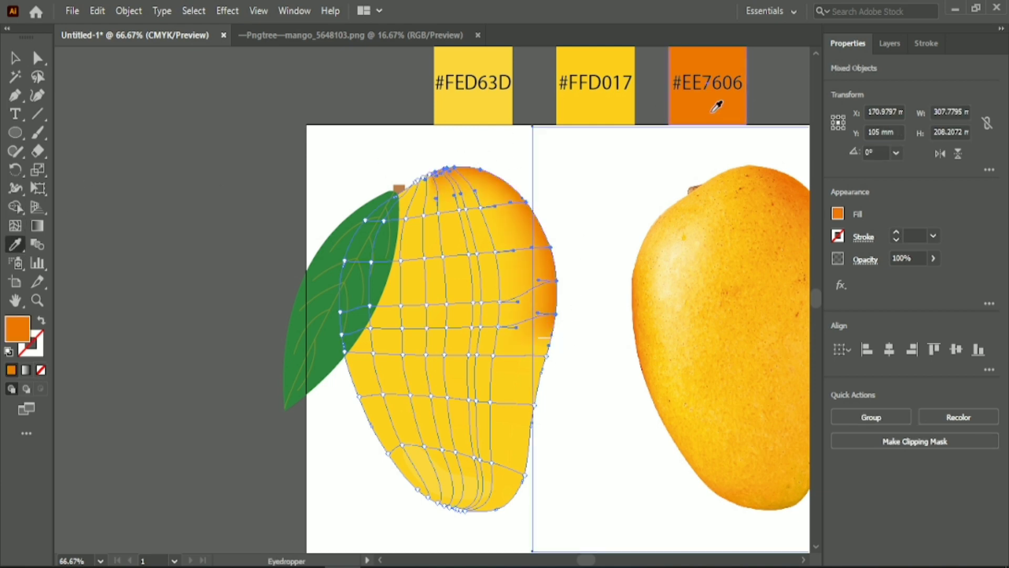
Extend the #EE7606 orange shading further down the mango's right edge by recolouring the lassoed mesh points there
left_click(38, 77)
left_click_drag(570, 313, 568, 305)
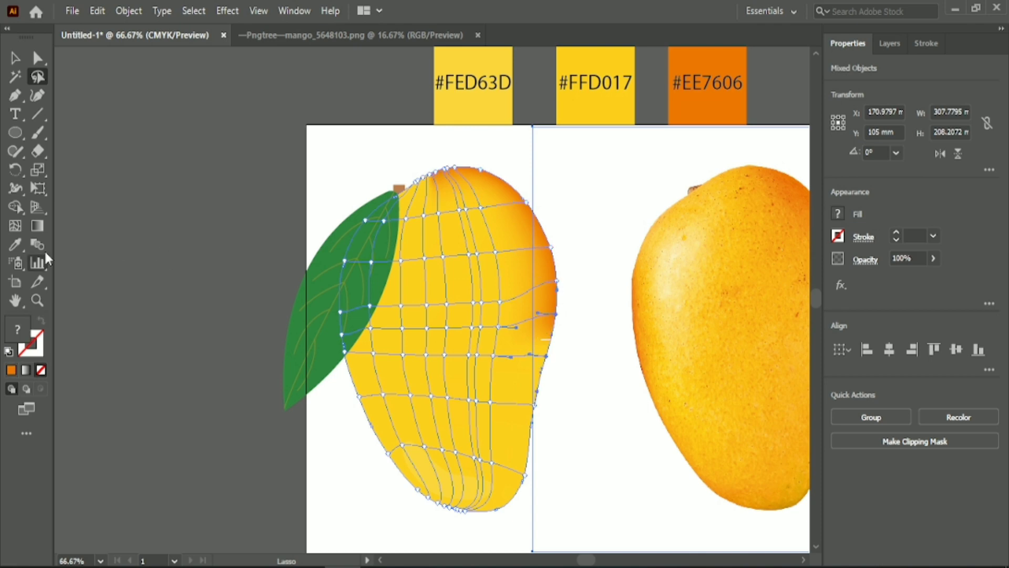
key("i")
left_click(678, 100)
Lasso only the mesh points along the mango's lower-left edge below the leaf and colour them with the #EE7606 swatch
left_click(39, 78)
left_click_drag(333, 341, 268, 270)
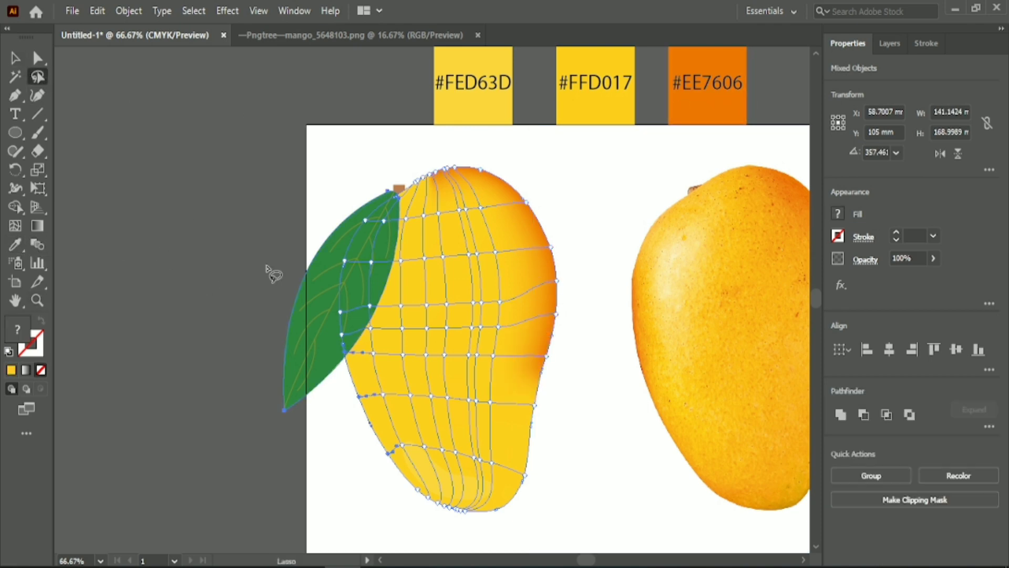
left_click_drag(352, 392, 348, 387)
key("i")
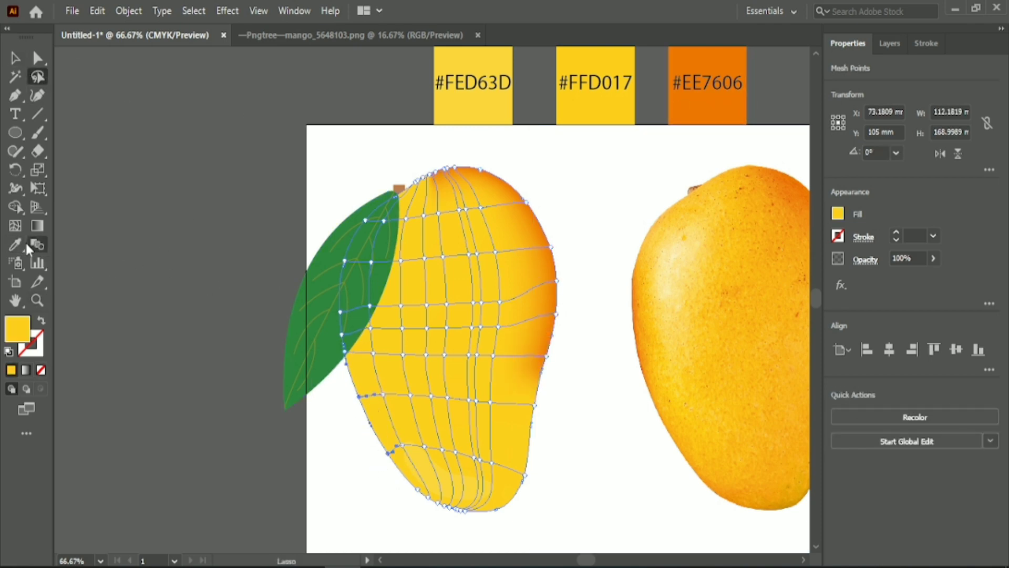
left_click(696, 105)
left_click(14, 58)
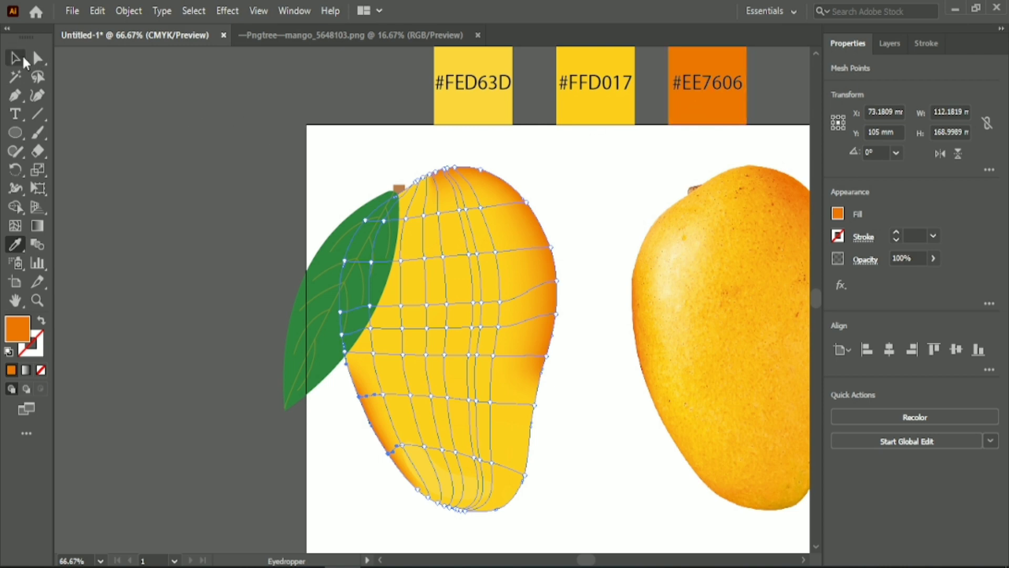
left_click(230, 282)
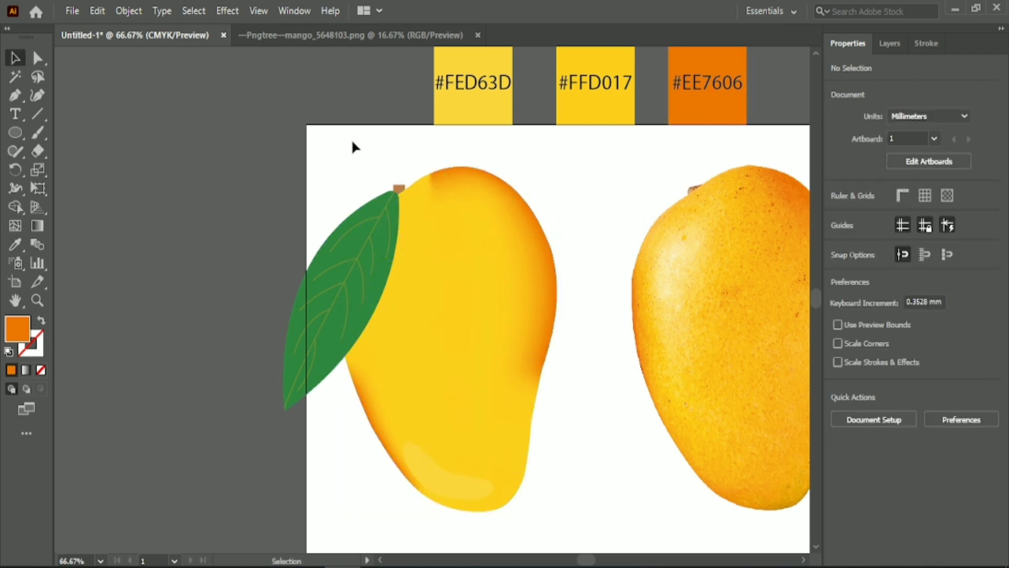
Colour the mesh points on the mango's top edge beside the stem with the #EE7606 swatch
left_click(37, 78)
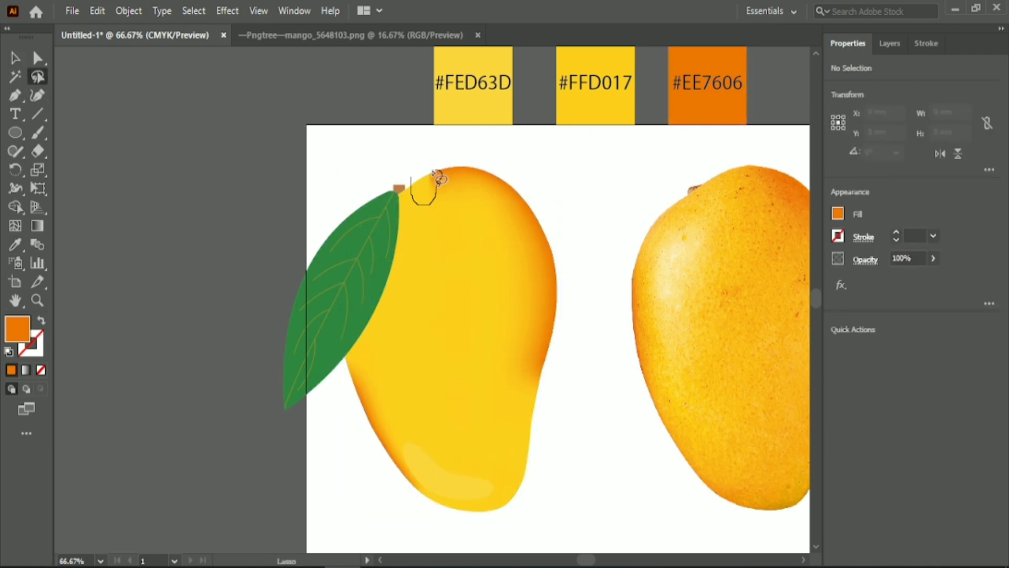
left_click_drag(436, 176, 418, 192)
left_click(16, 245)
left_click(685, 110)
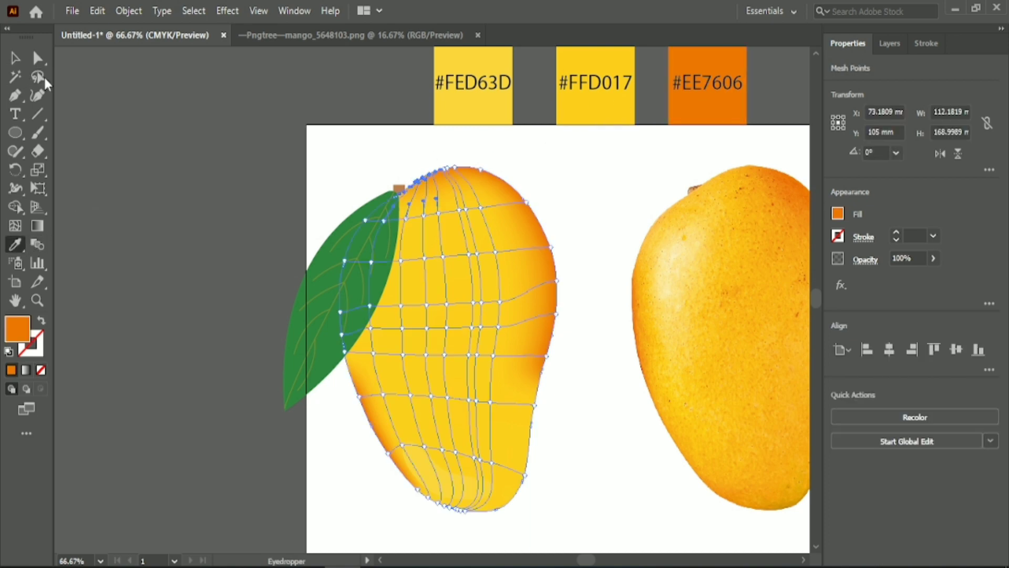
left_click(16, 59)
left_click(176, 205)
Lock the mango reference photo so that it cannot be selected with the illustration
left_click_drag(584, 559, 589, 558)
scroll(698, 307, "down", 1)
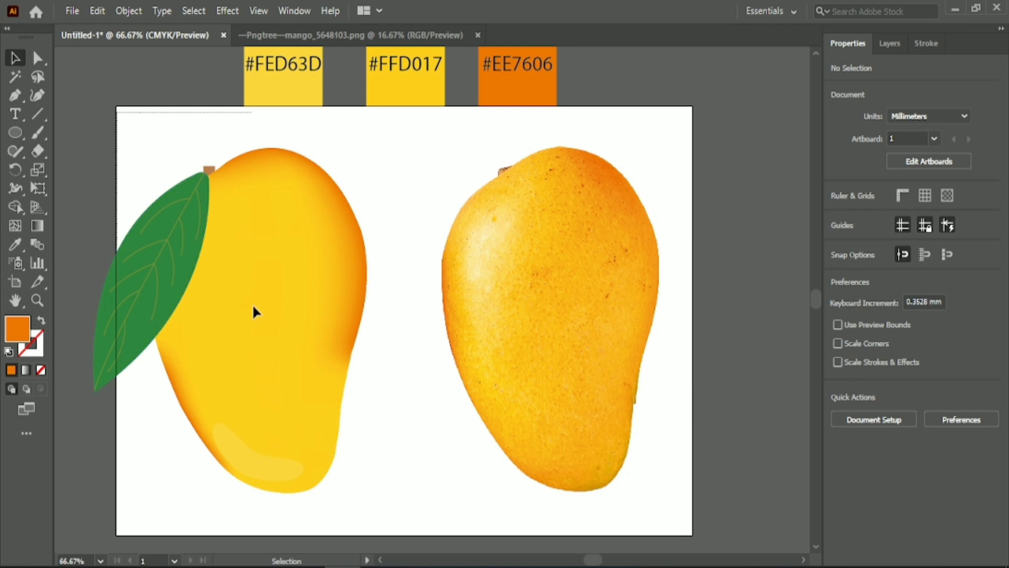
left_click_drag(108, 107, 378, 506)
left_click(76, 97)
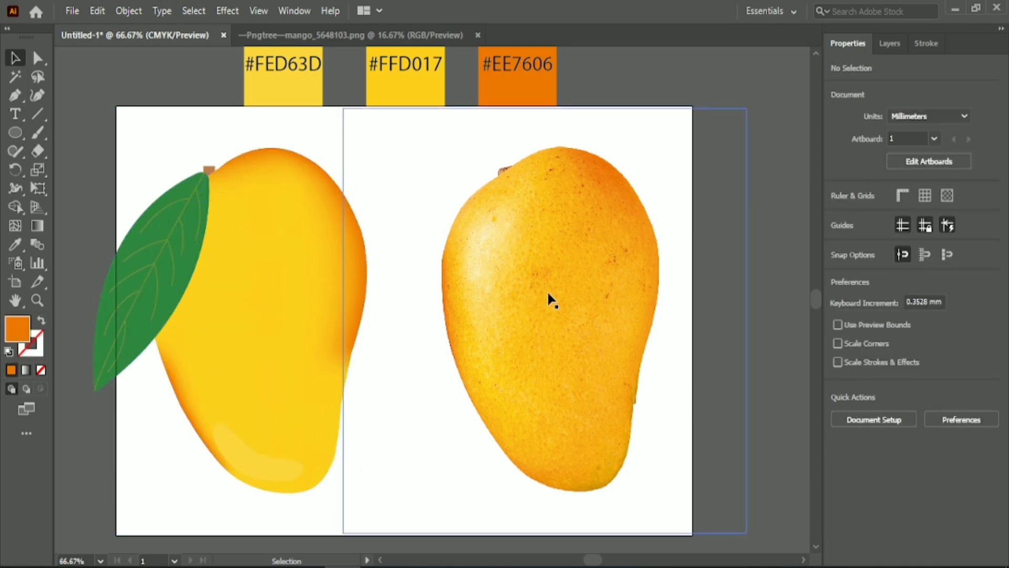
left_click(548, 291)
left_click(128, 10)
mouse_move(254, 112)
left_click(391, 111)
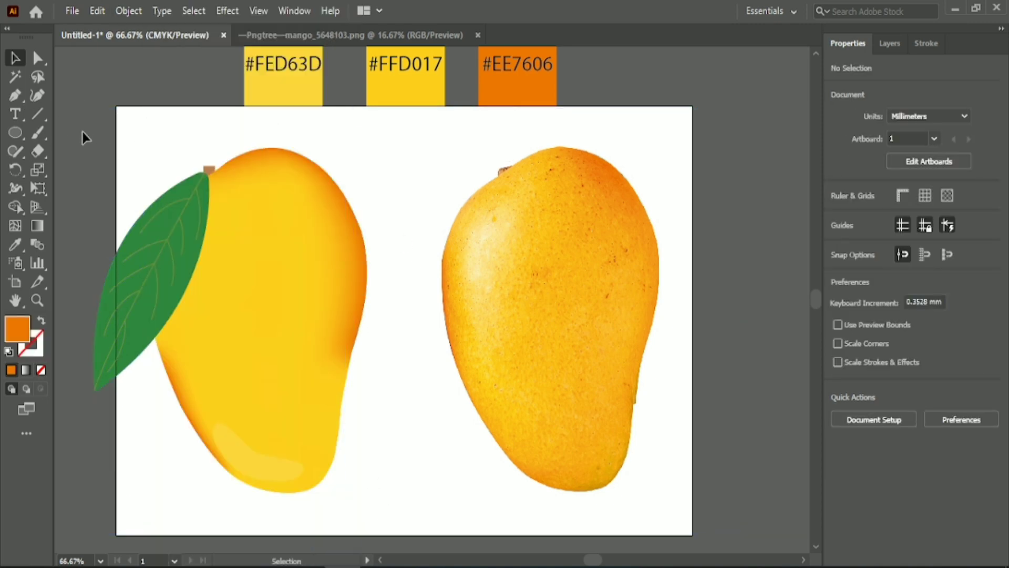
Select the whole mango illustration and shift it right until the leaf lies fully inside the artboard
left_click_drag(370, 359, 396, 501)
key("Right")
key("Right")
key("Right")
key("Right")
key("Right")
key("Right")
key("Right")
key("Right")
key("Right")
key("Right")
key("Right")
key("Right")
key("Right")
key("Right")
key("Right")
key("Right")
key("Right")
key("Right")
key("Right")
key("Right")
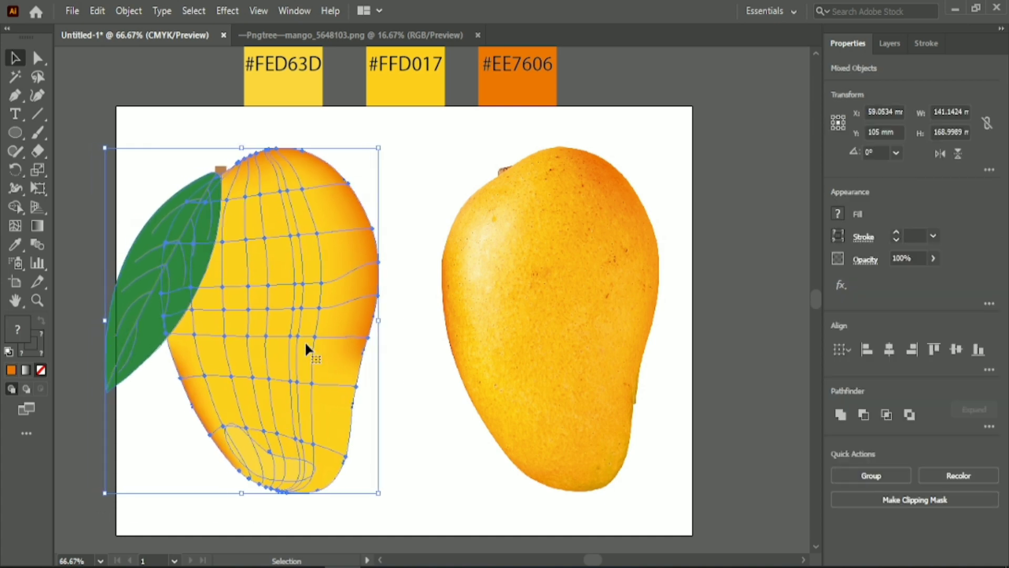
key("Right")
key("Right")
key("Right")
key("Right")
key("Right")
key("Right")
key("Right")
key("Right")
left_click(450, 138)
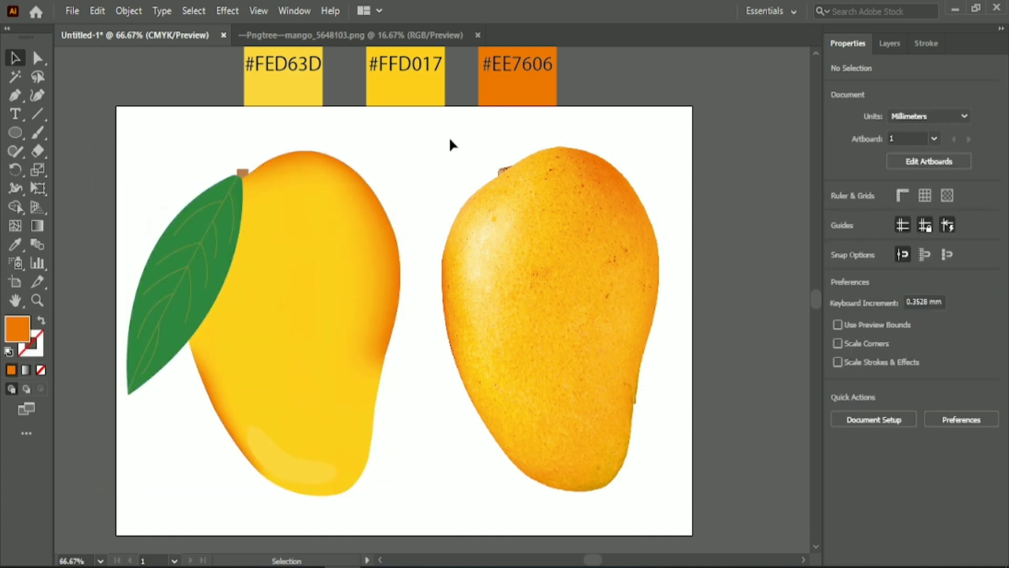